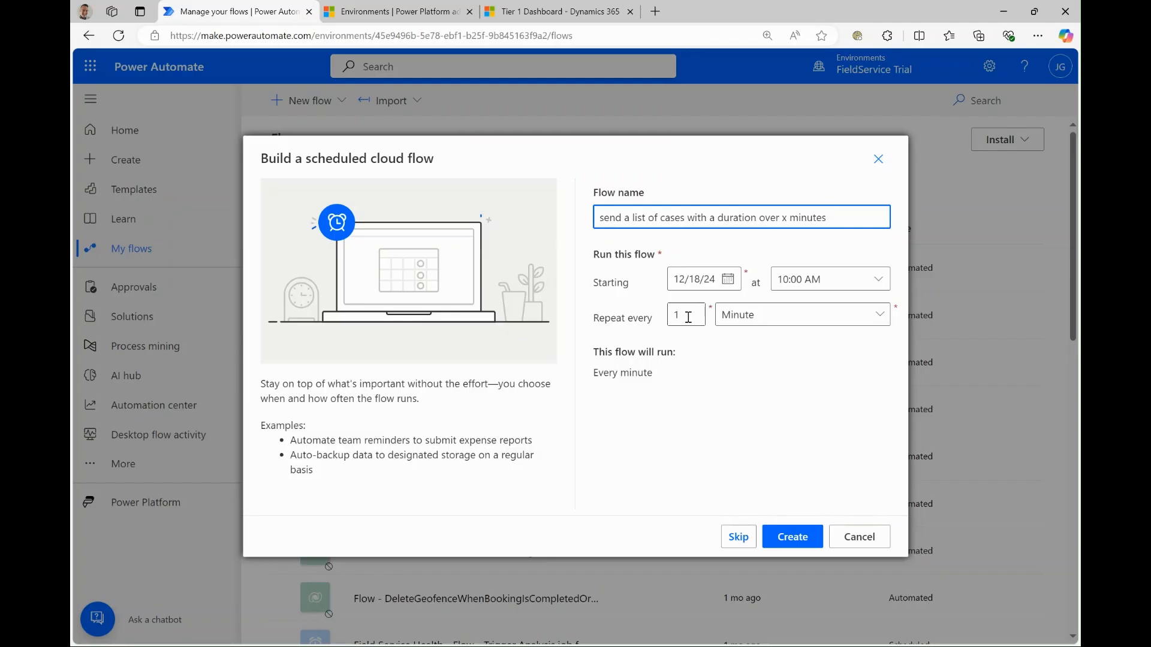
- Create the scheduled cloud flow with a recurrence of every 1 minute
click(847, 315)
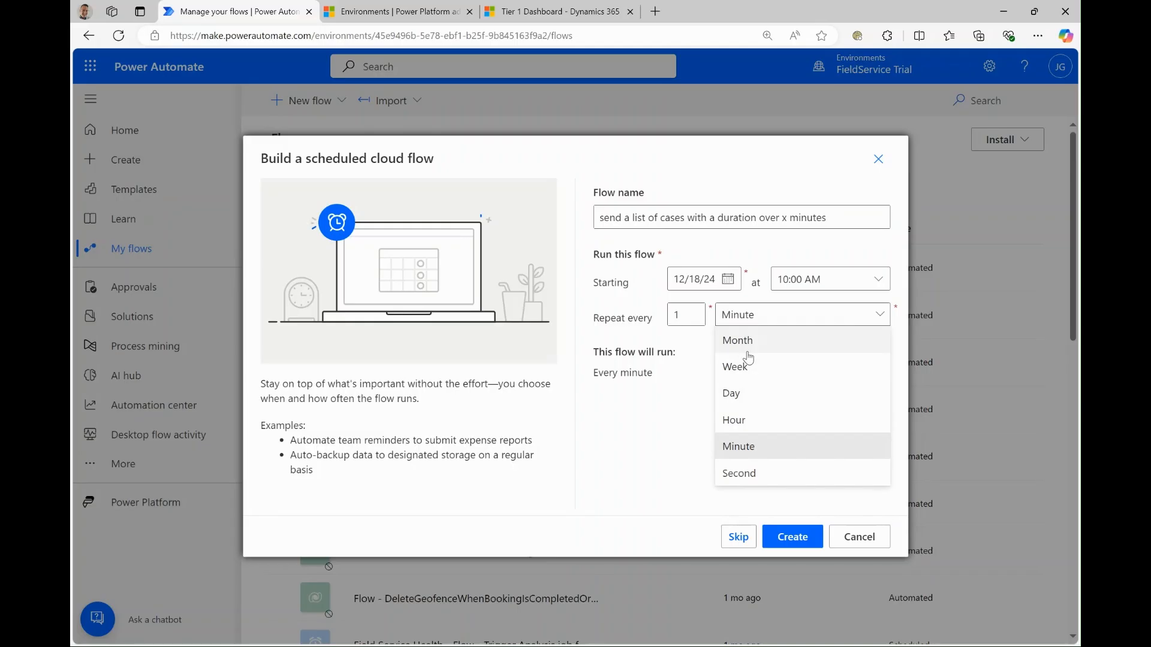
click(676, 375)
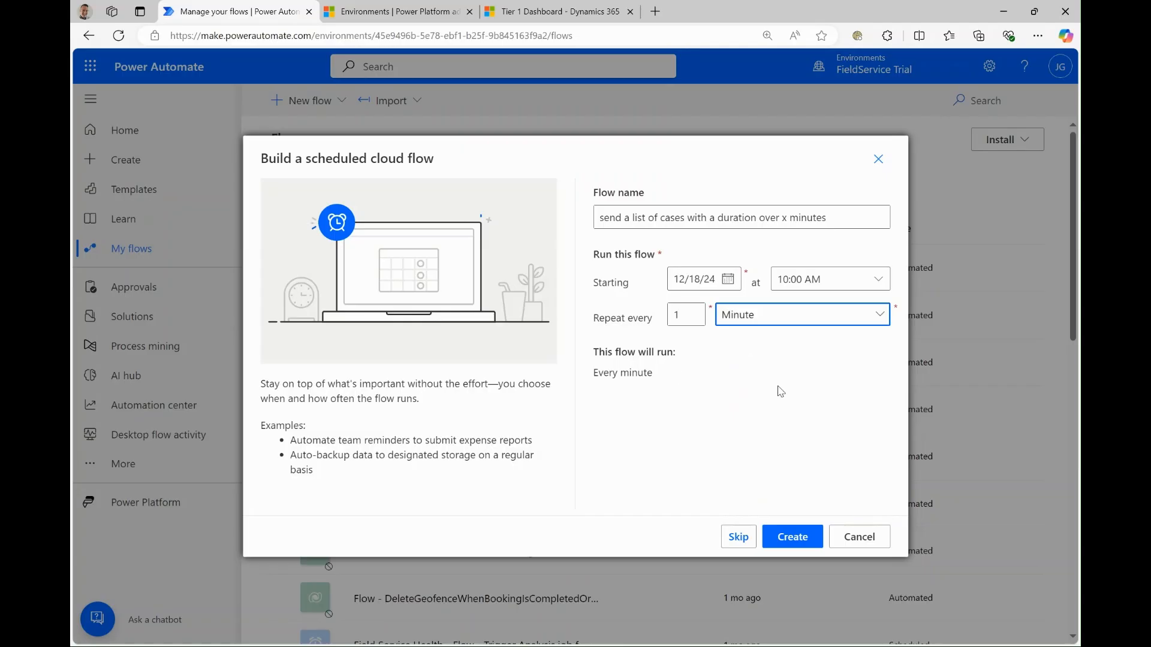
click(789, 537)
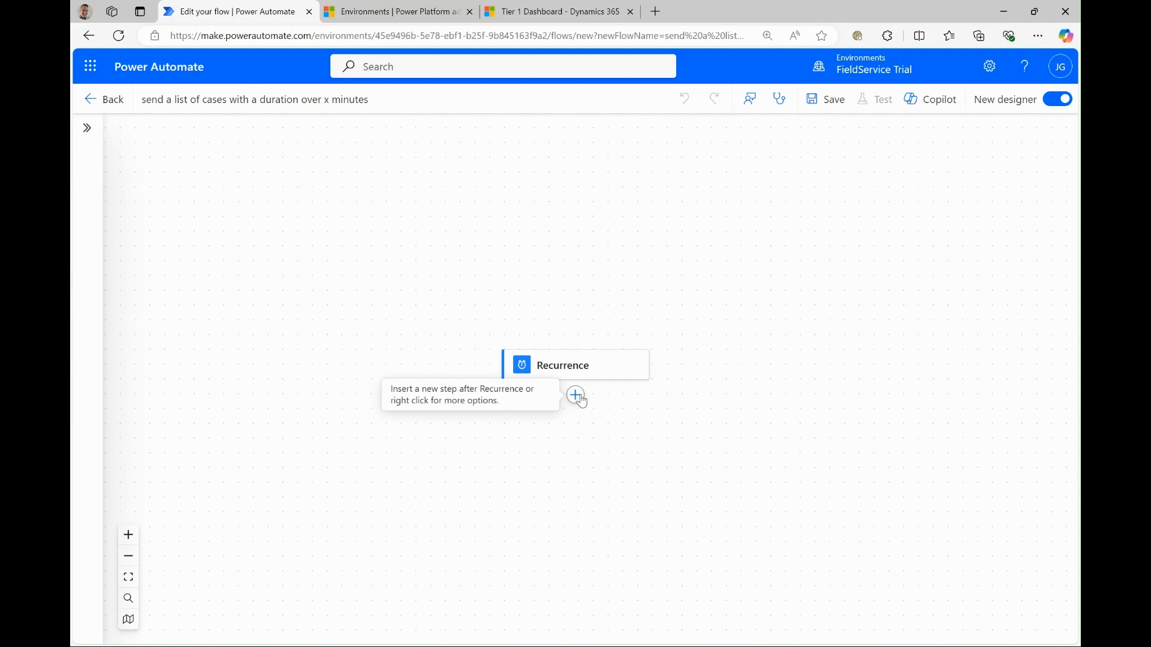
- Add a Microsoft Dataverse List rows action after Recurrence and set its table to Cases
click(577, 396)
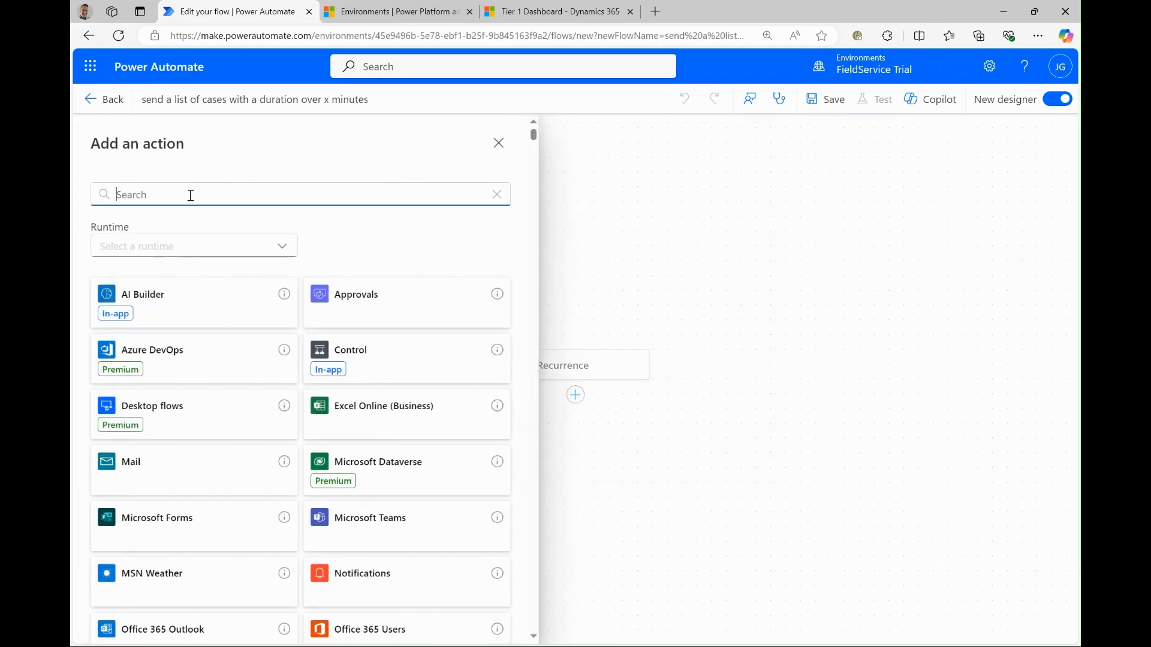
text(list rows)
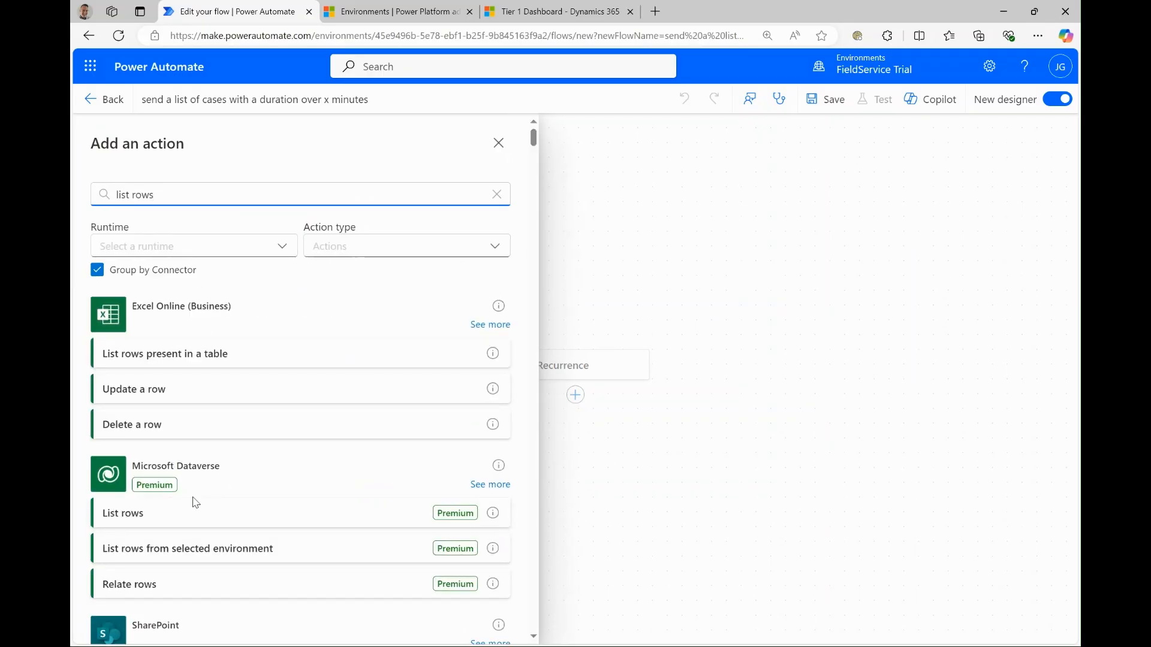
click(205, 519)
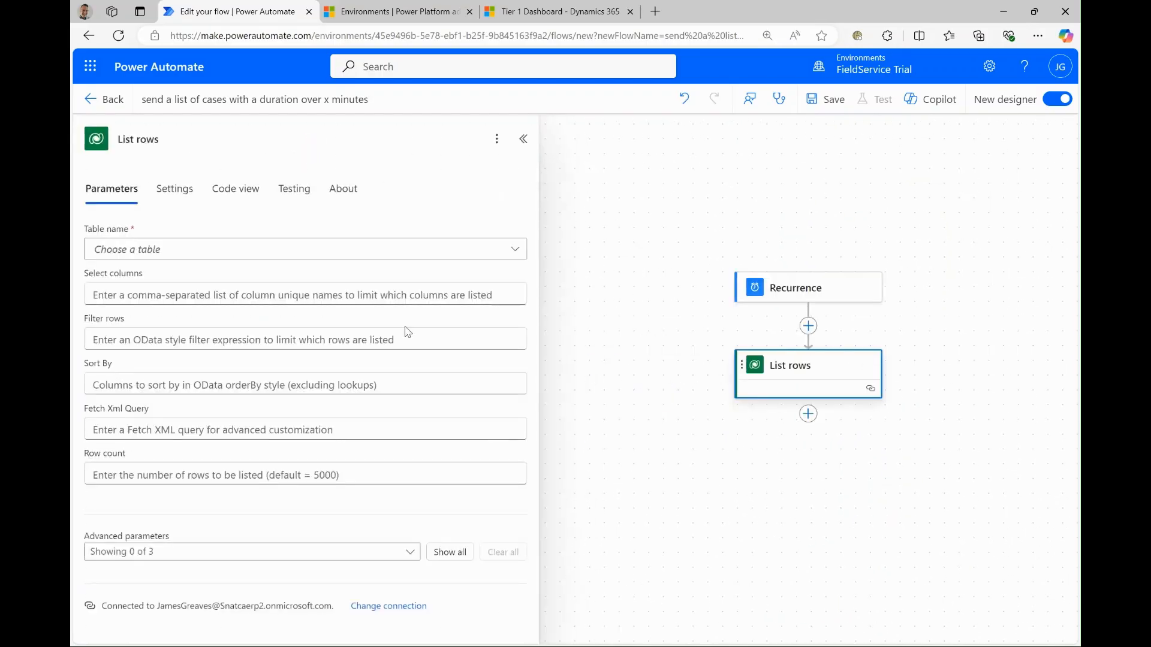
click(208, 251)
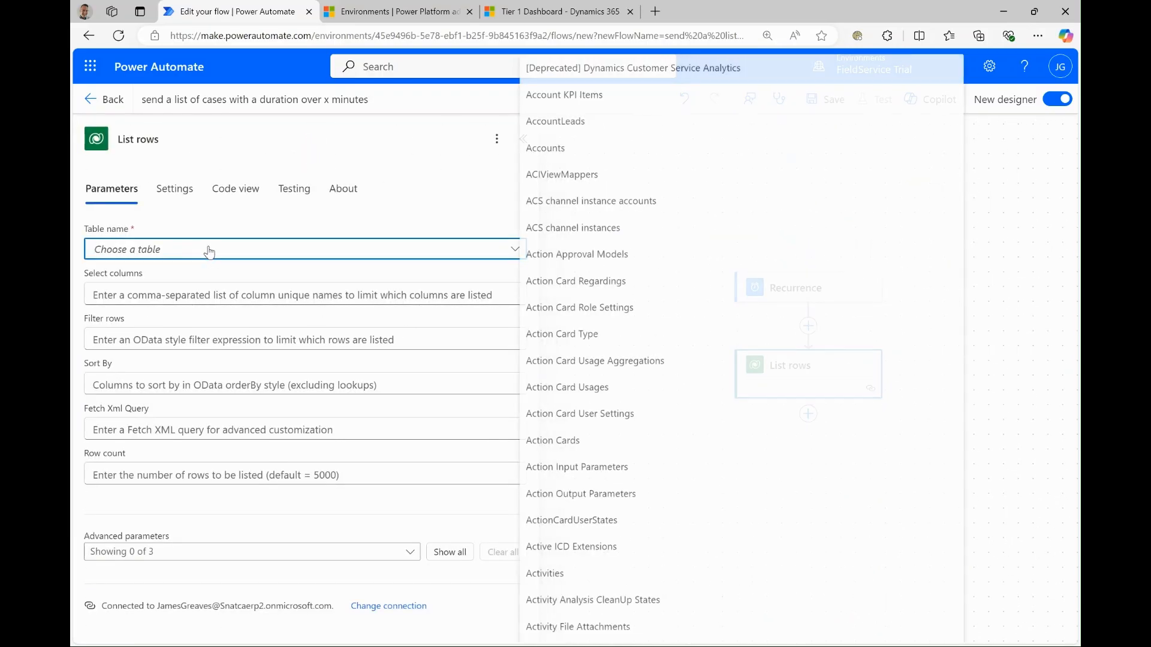
text(cas)
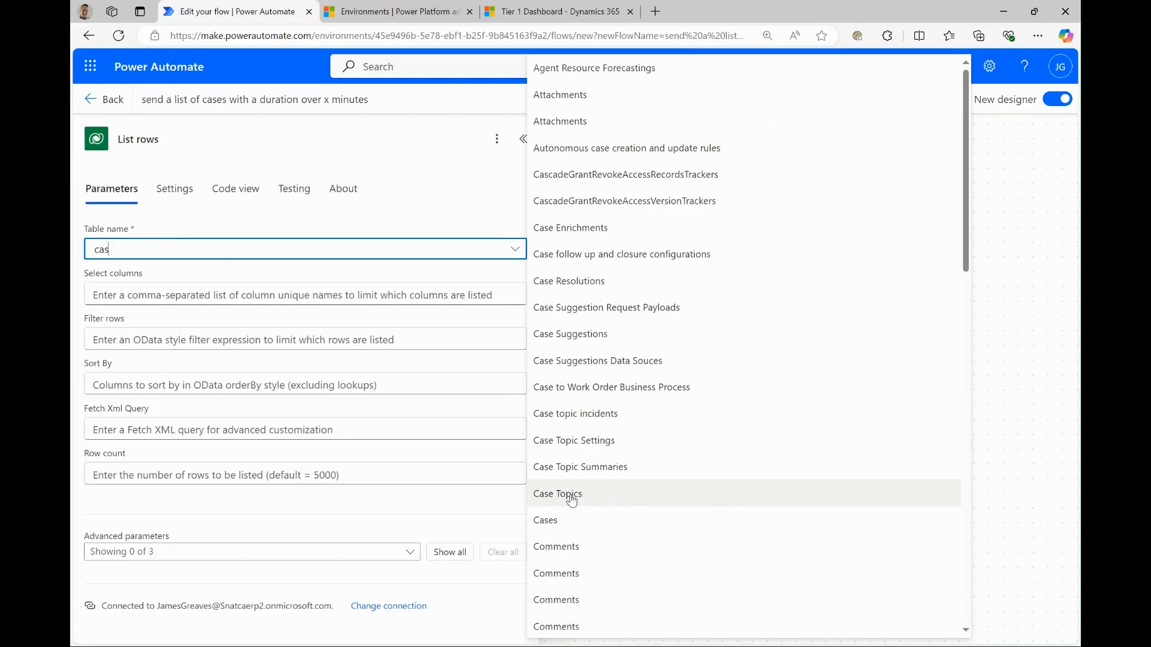
click(570, 519)
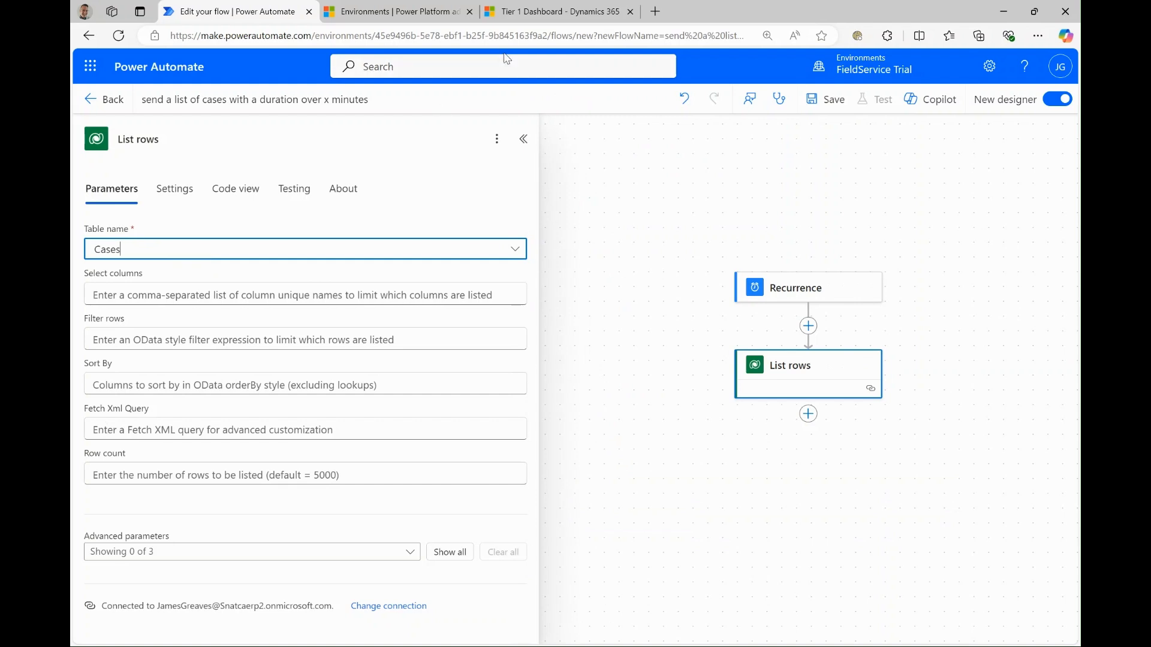
- Switch to Dynamics 365 Customer Service Hub, show the cases in the All Cases view, and close the Copilot pane
click(541, 12)
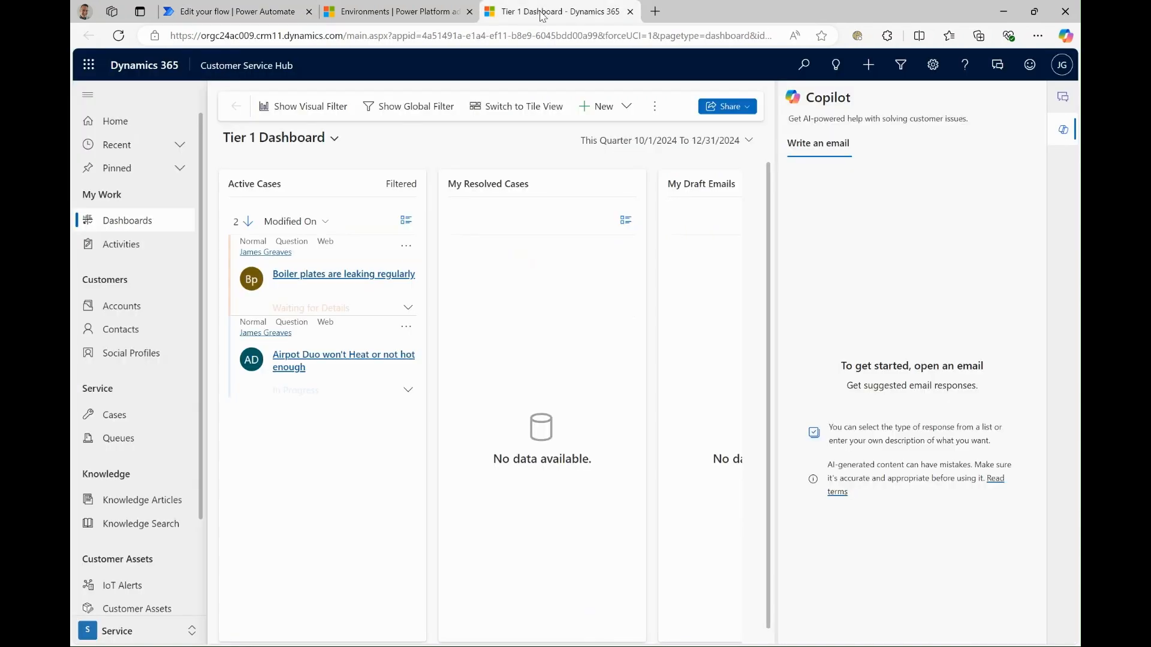
click(114, 421)
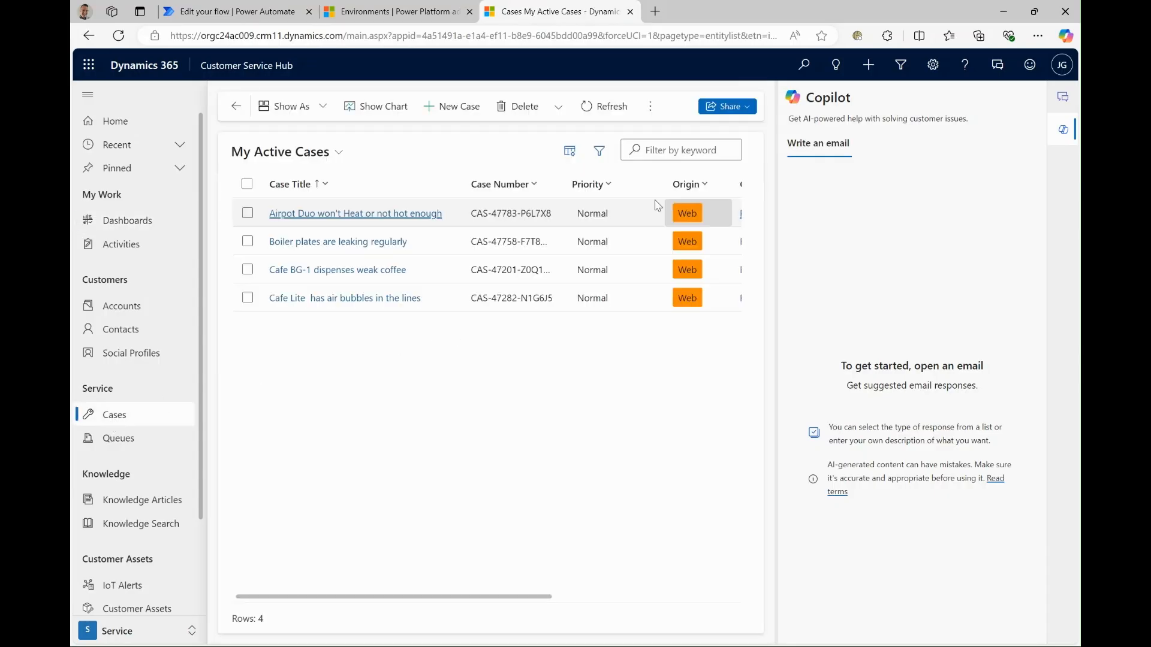
click(339, 152)
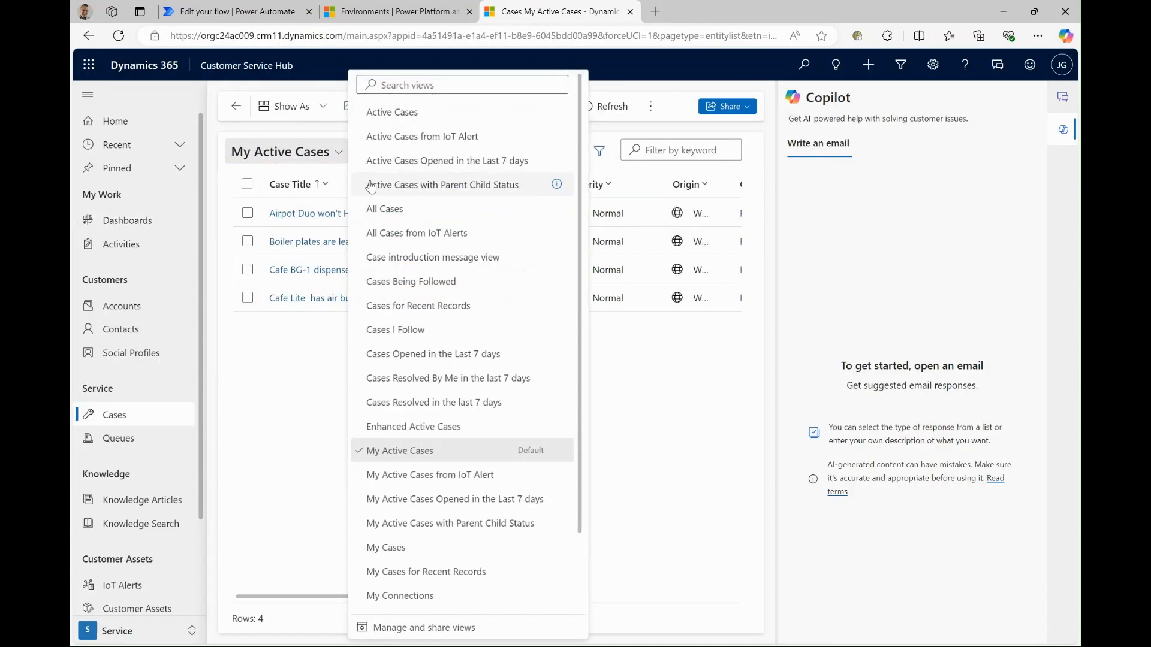
click(383, 114)
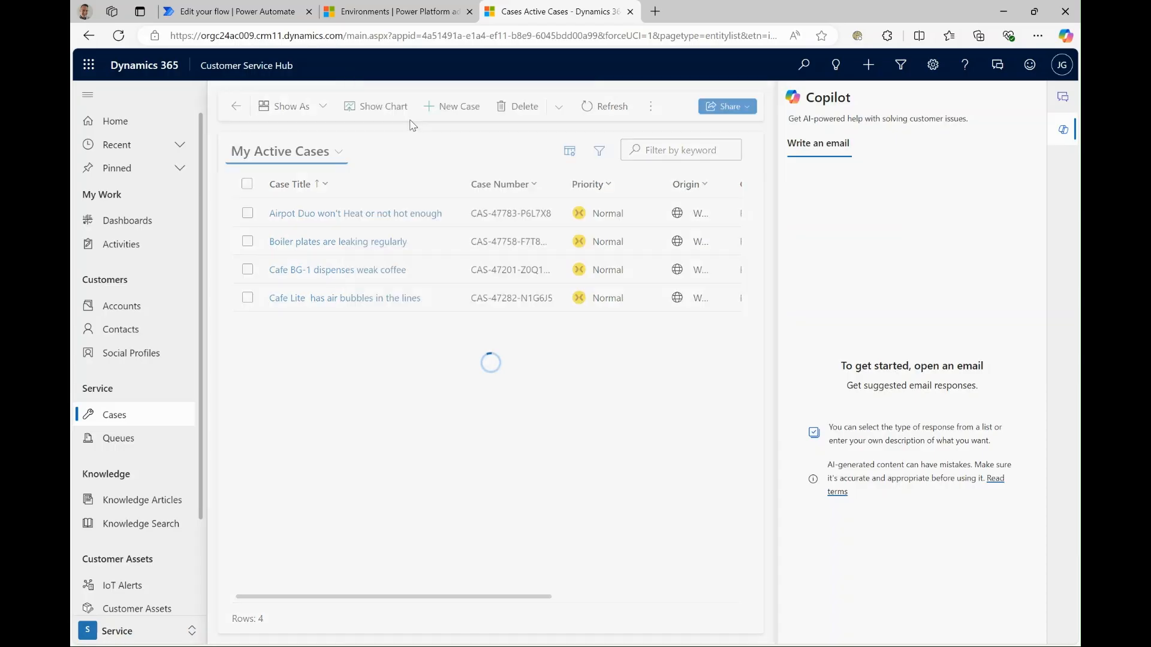
click(1063, 133)
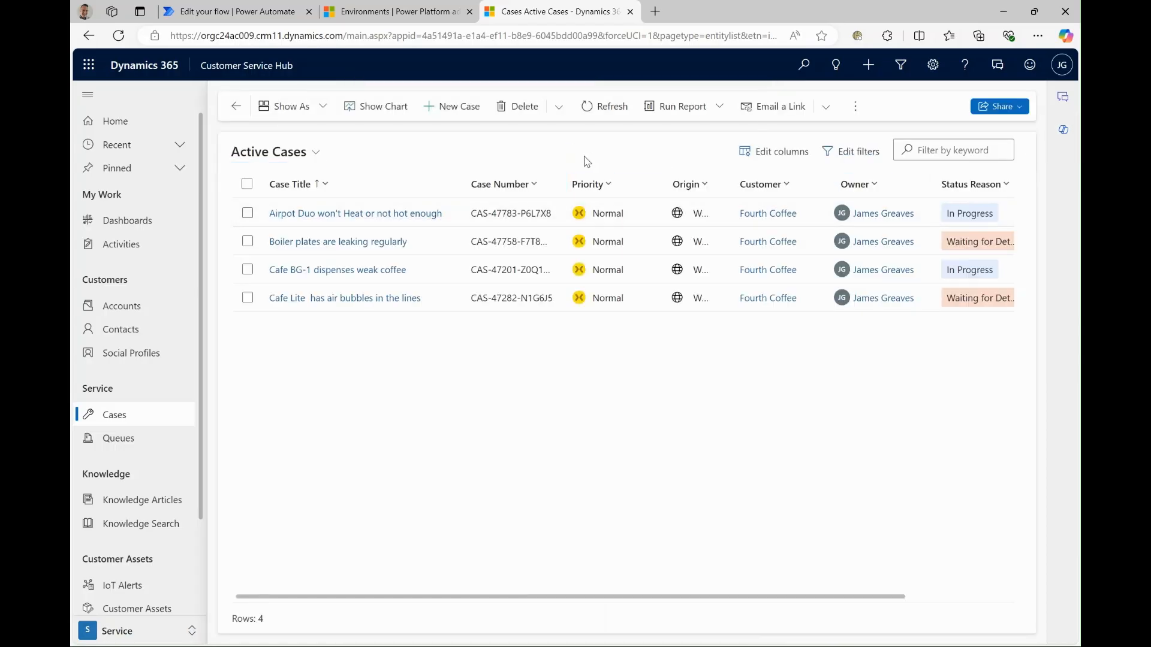
click(307, 157)
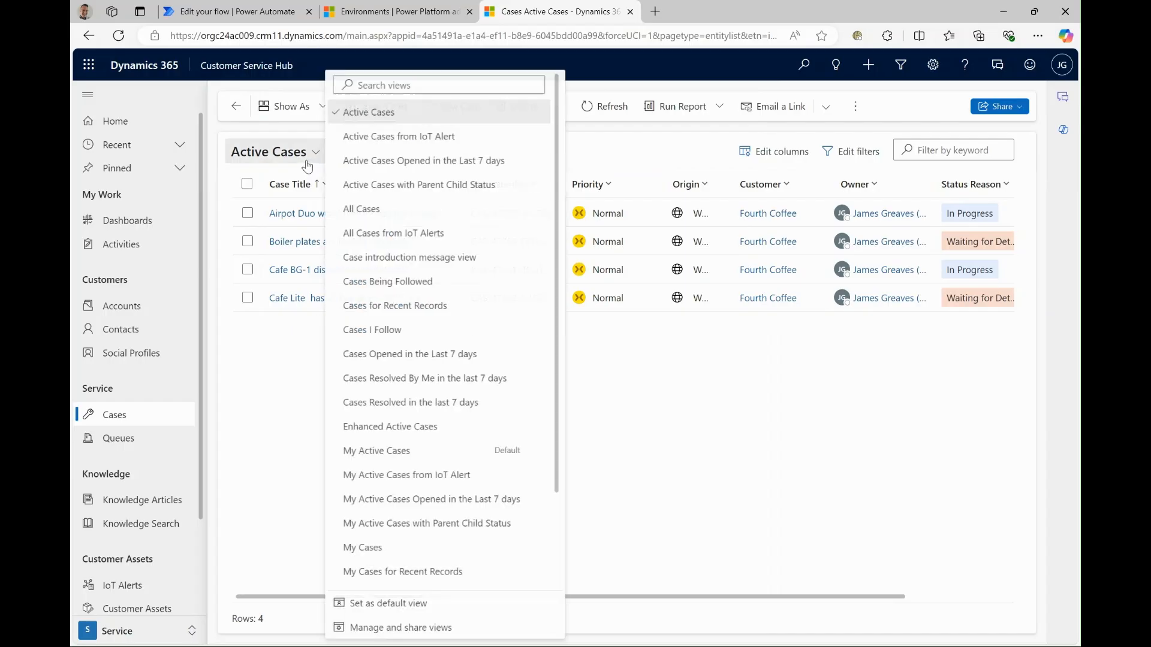
click(362, 218)
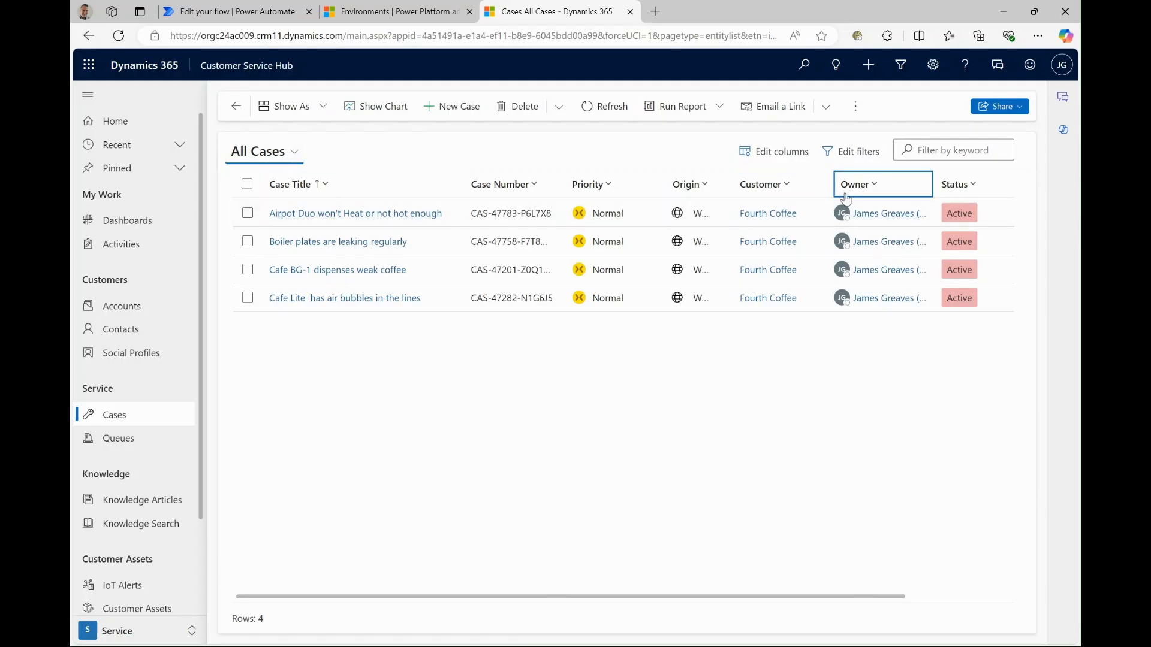
- Add a related entity condition on Time Trackers (Regarding) to the All Cases view filters
click(854, 153)
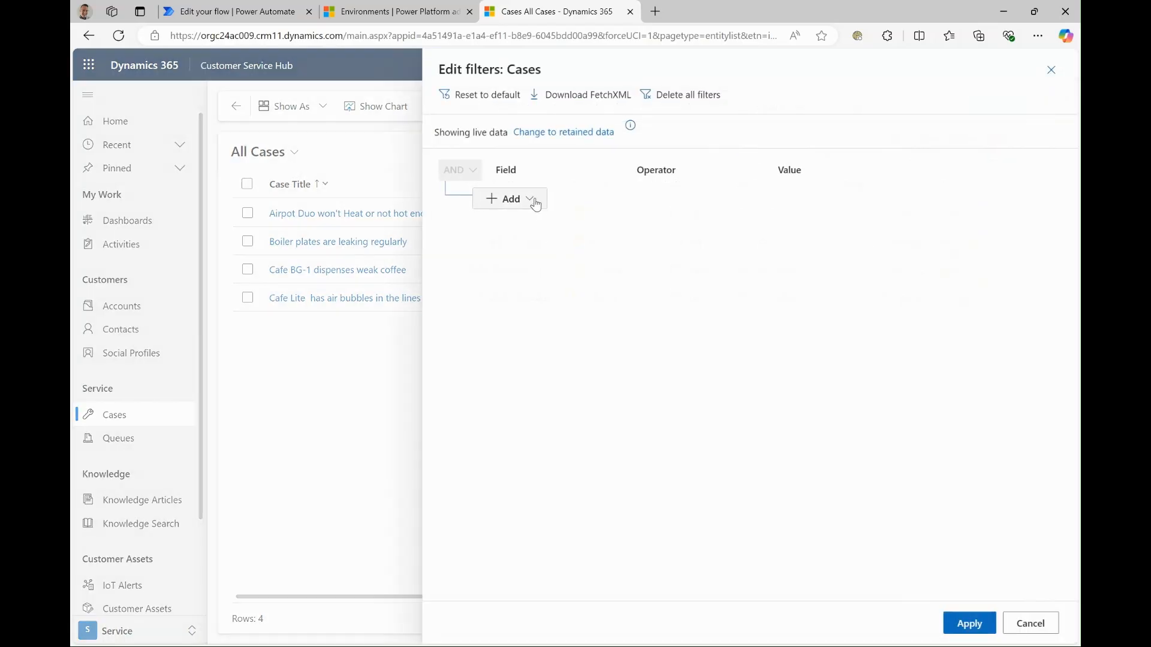
click(532, 204)
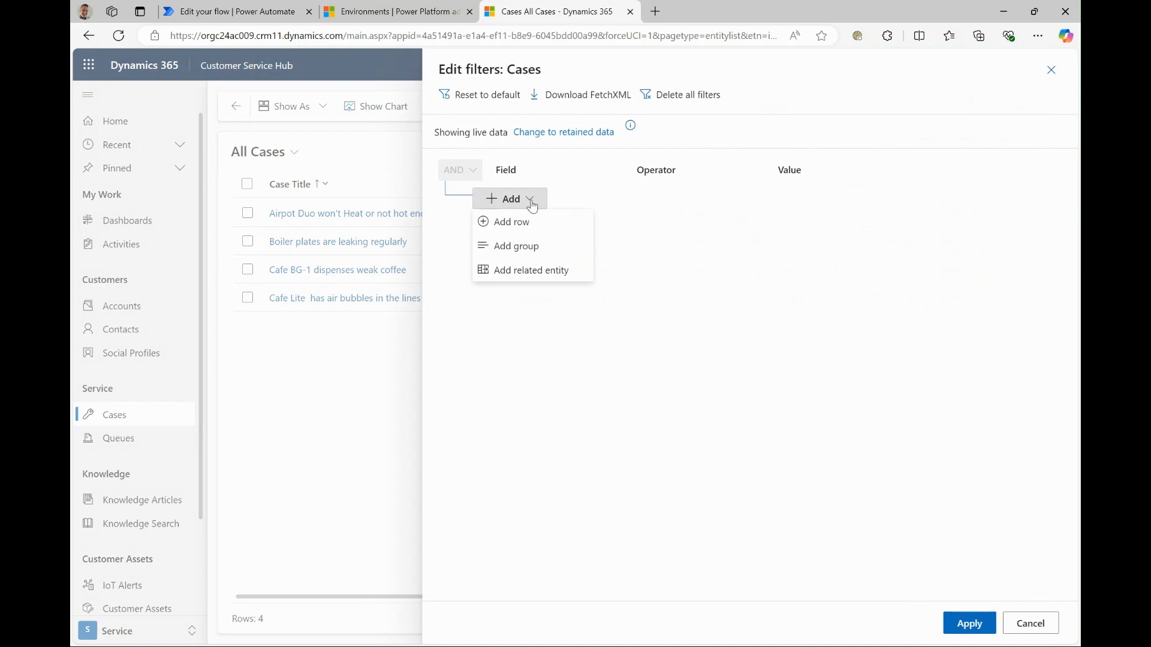
click(522, 273)
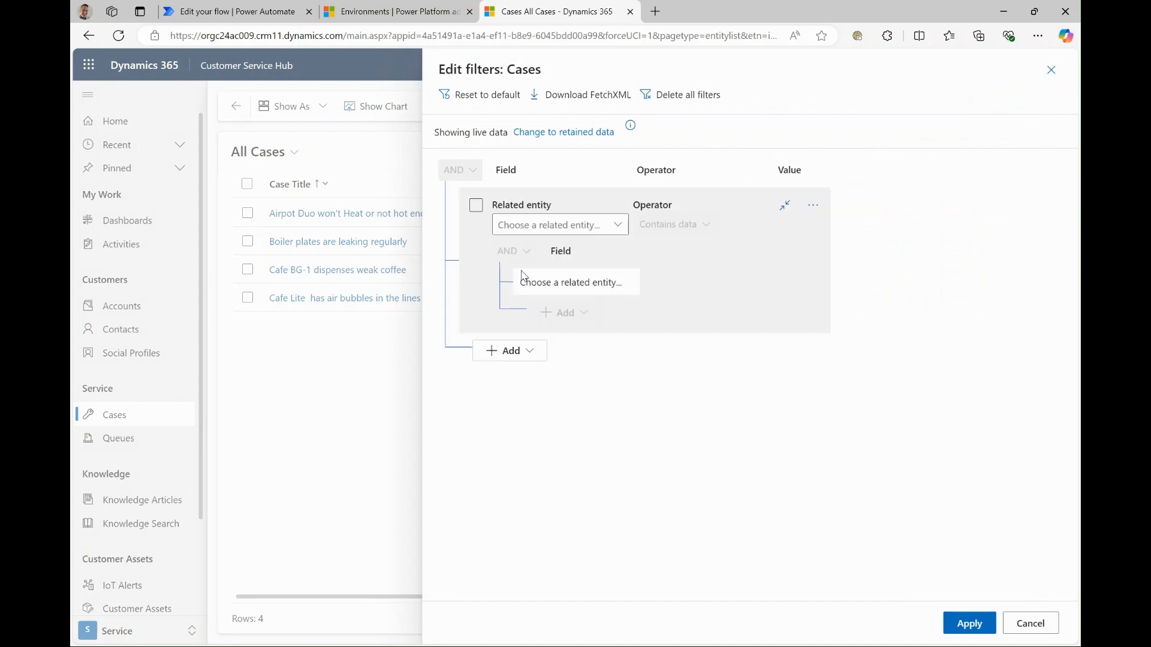
click(554, 223)
text(Time Trackers (Regarding)
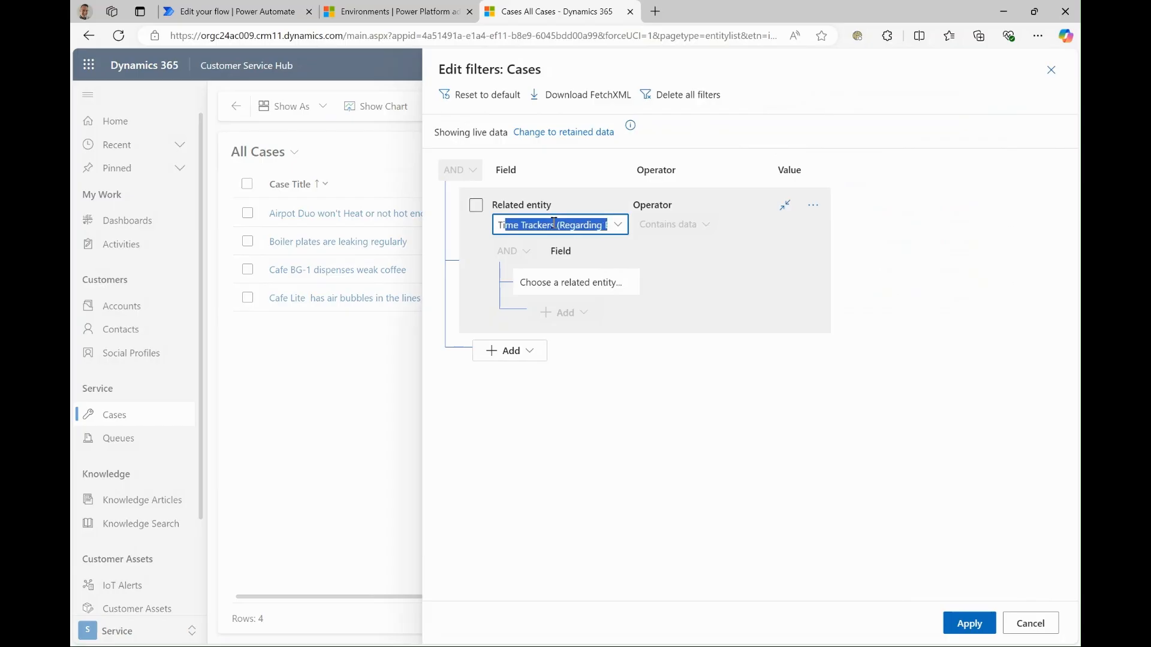
click(673, 258)
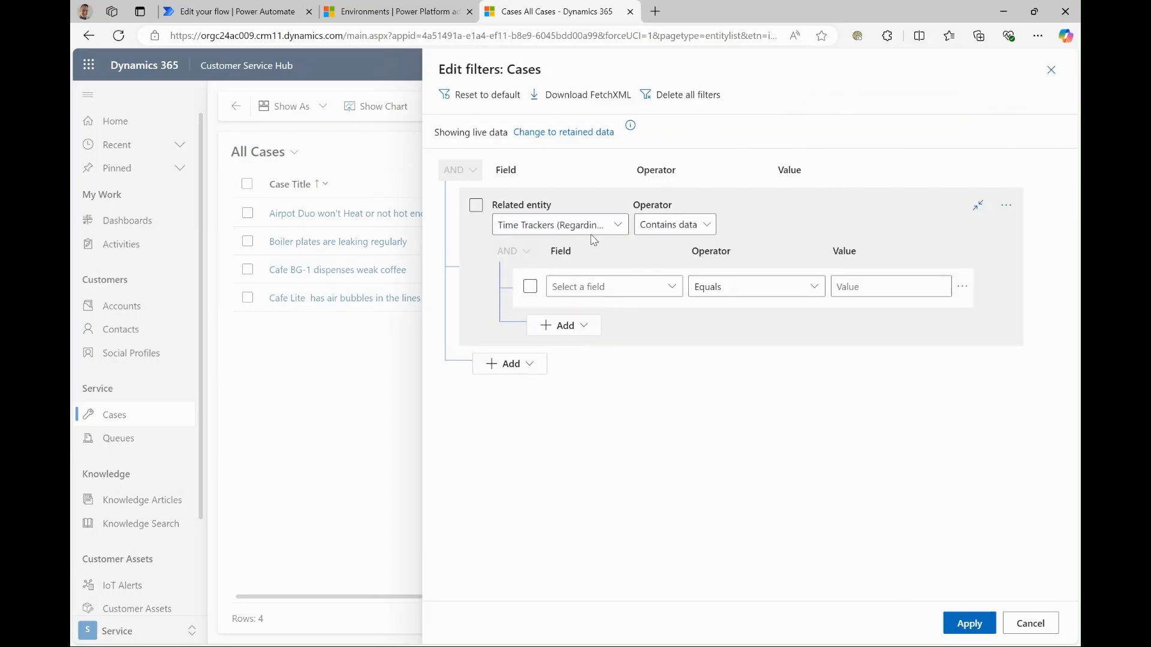
- Set the Time Trackers condition to Duration Is Greater than or equal to 60 and apply the filter
click(574, 288)
text(Duration)
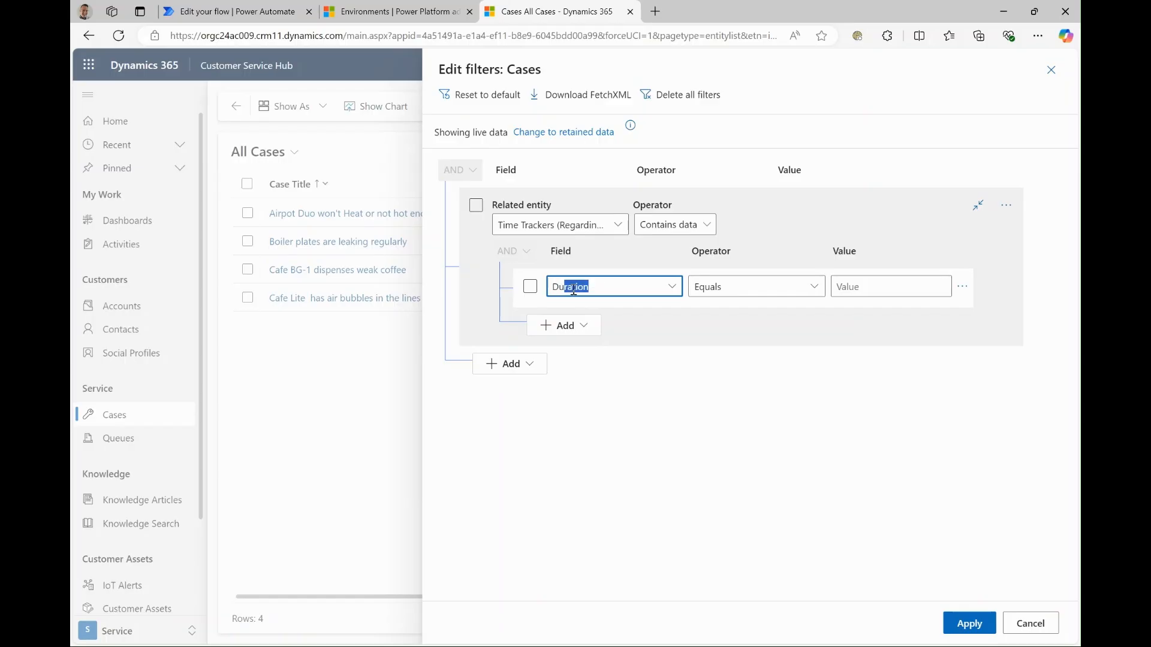
click(661, 344)
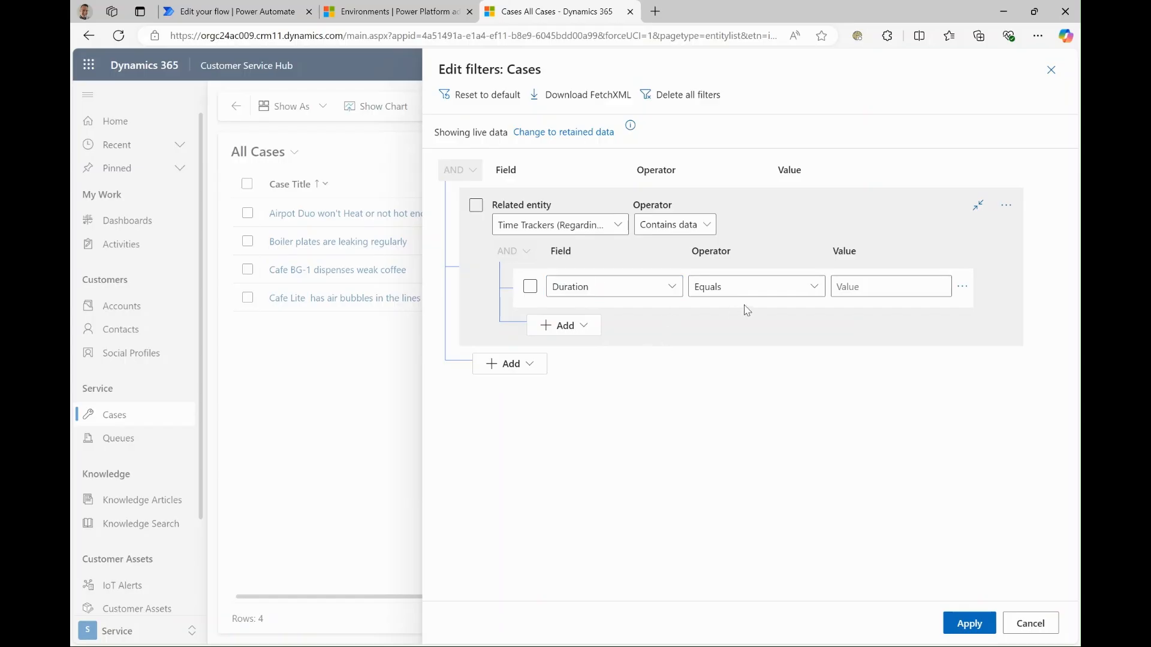
click(812, 286)
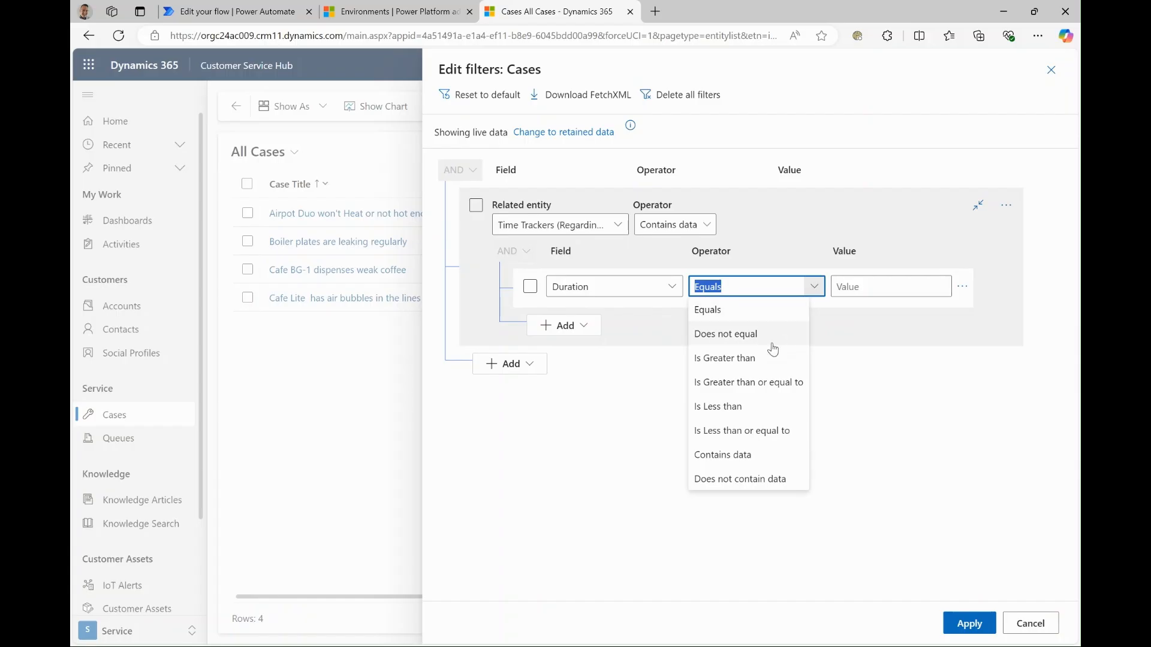
click(769, 381)
click(888, 285)
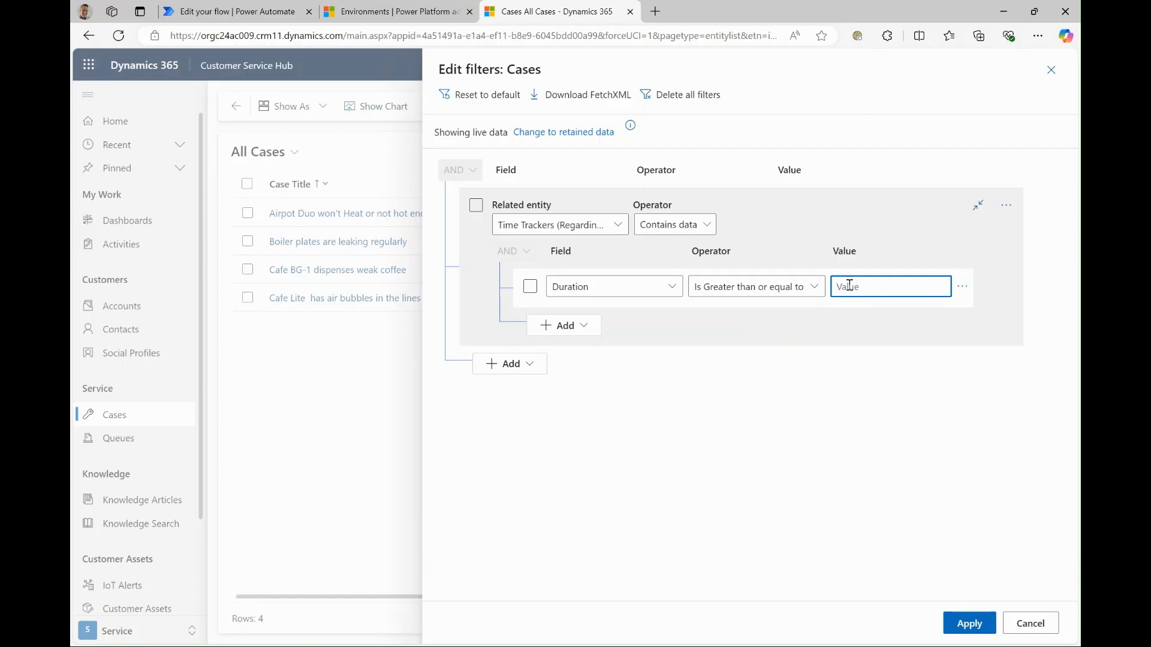
text(60)
click(828, 390)
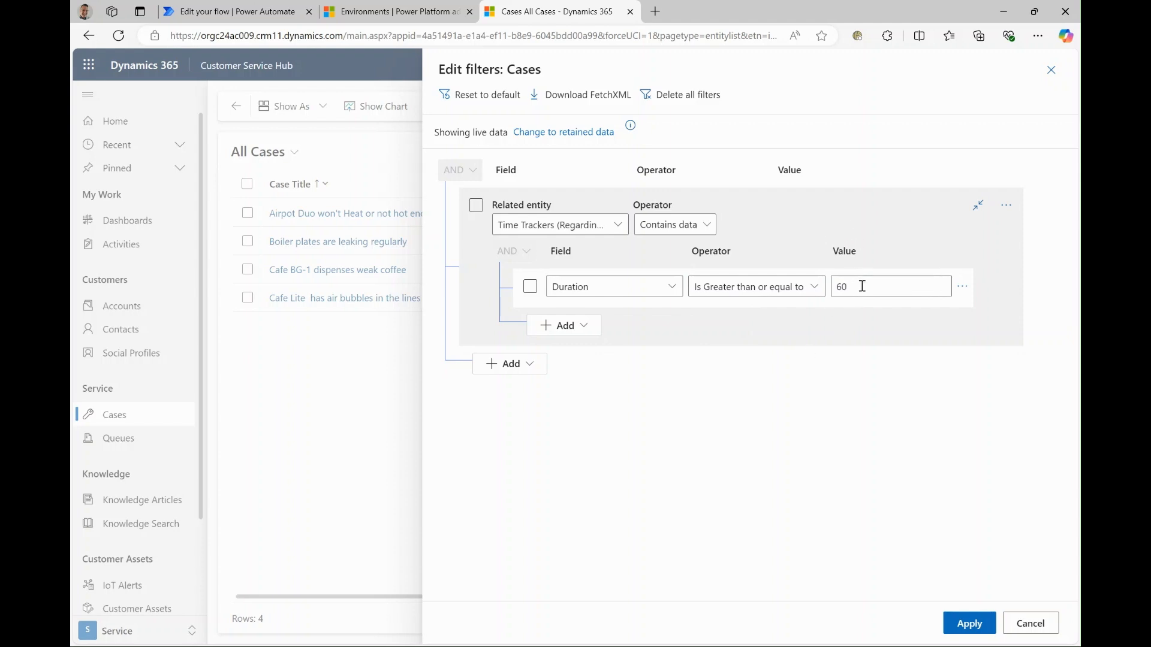
click(959, 627)
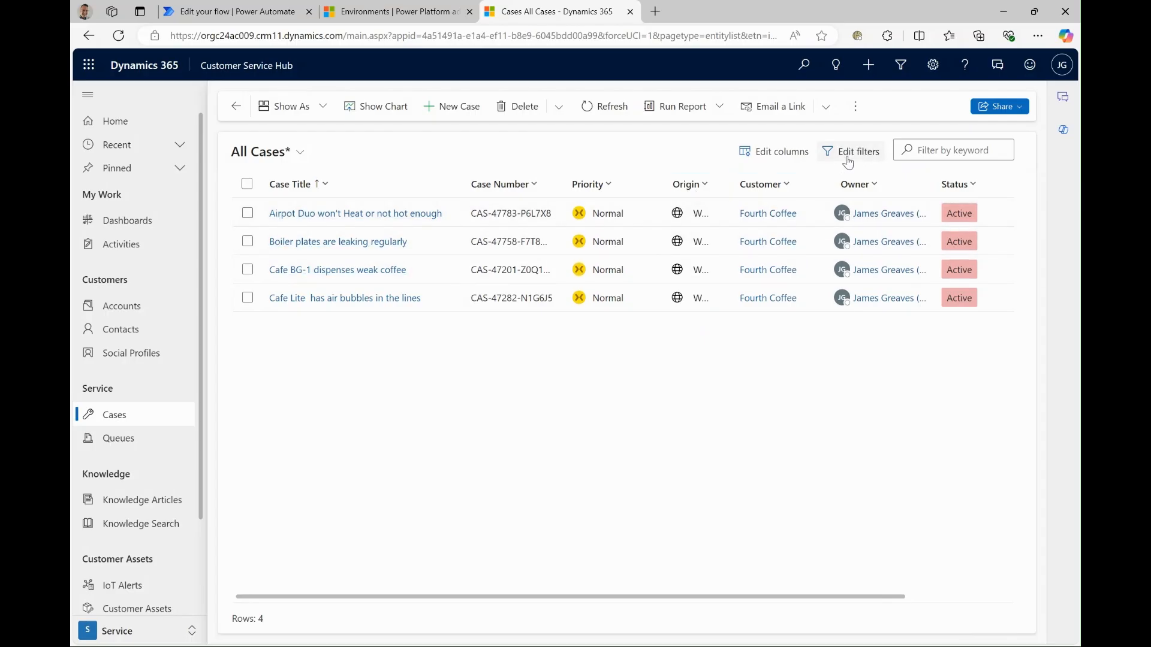
- Download the FetchXML of the edited Cases filter and open the downloaded XML file
click(852, 157)
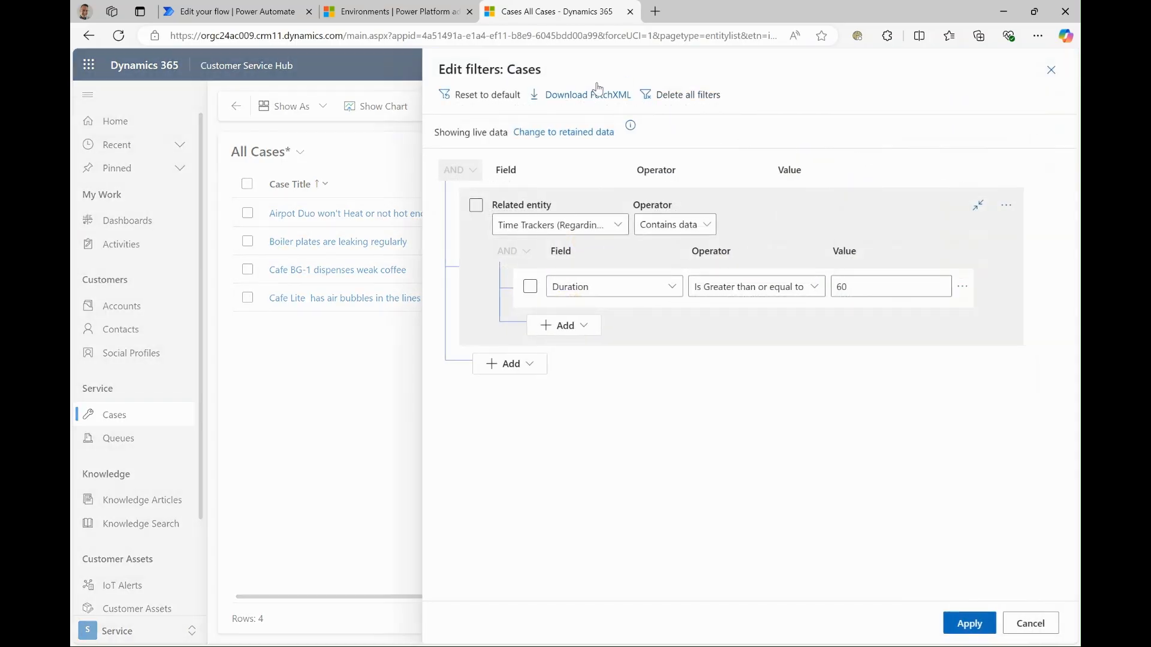
click(590, 96)
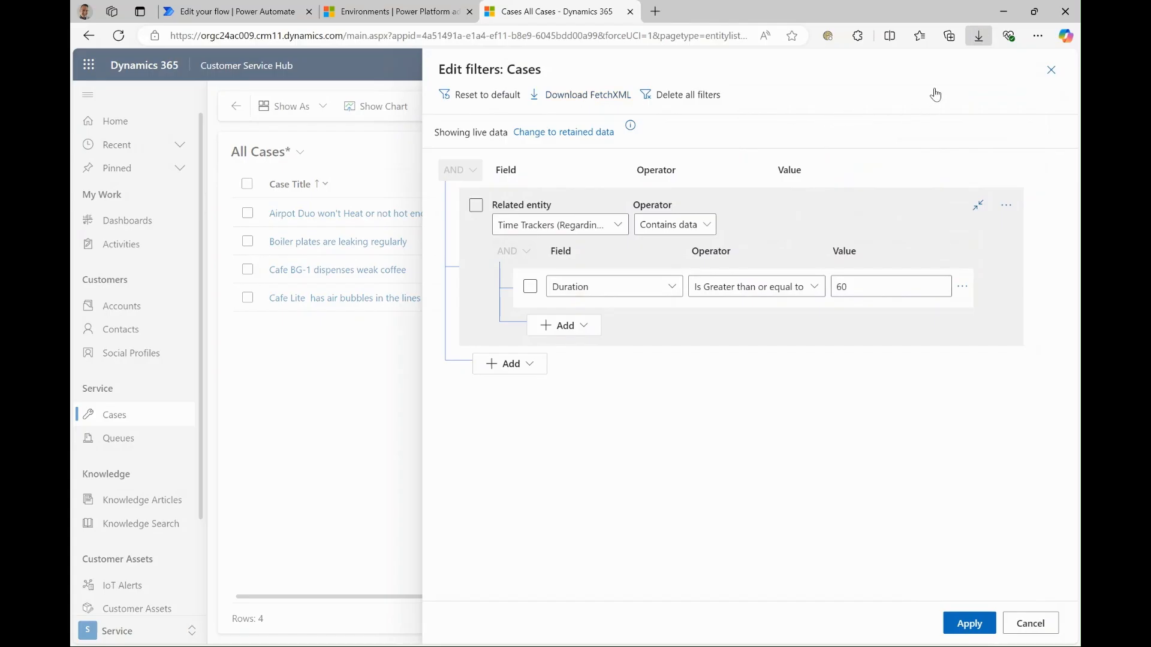
double_click(350, 221)
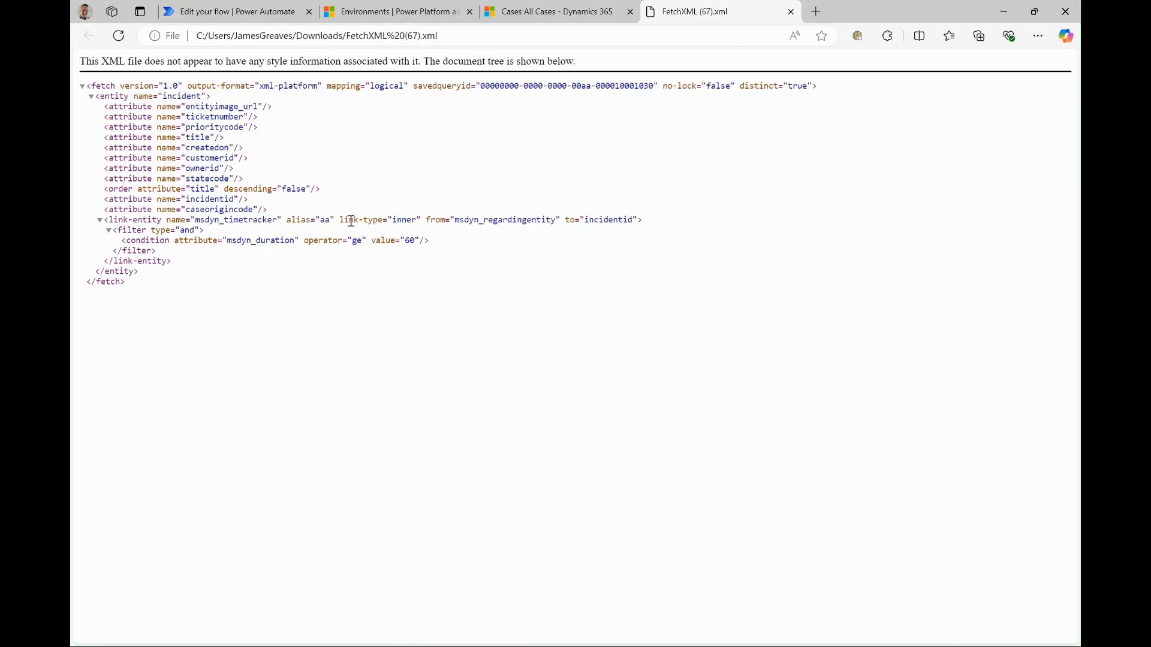
- Copy the entire FetchXML into the Fetch Xml Query of the List rows action in the Power Automate flow
drag(131, 295, 78, 87)
key(ctrl+c)
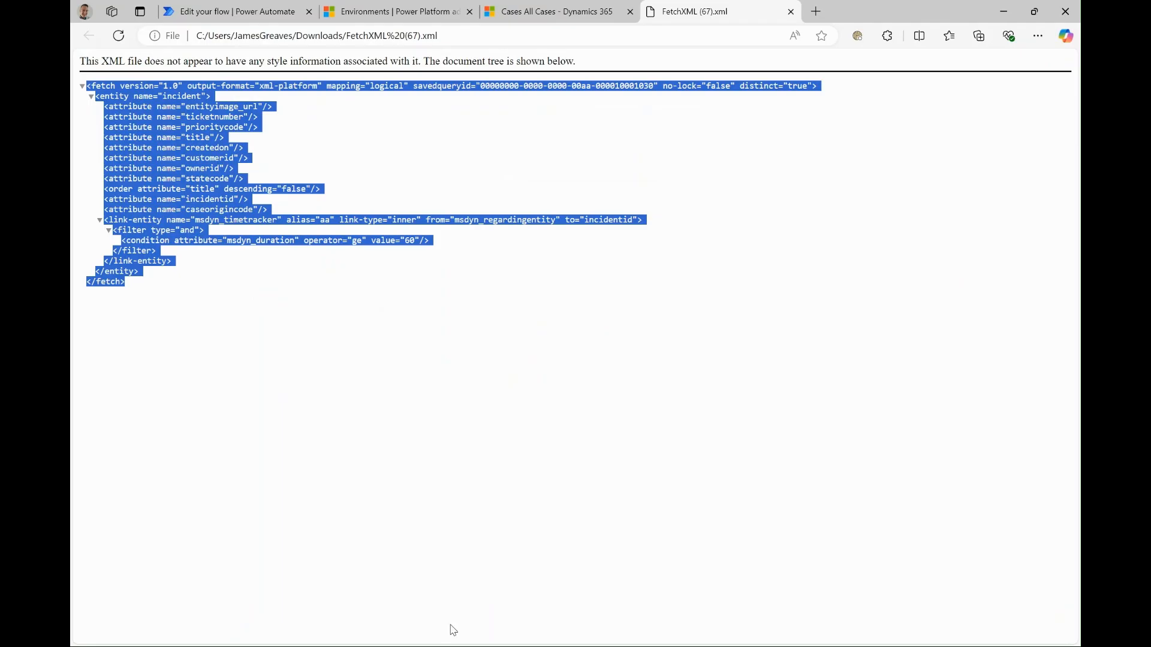
click(275, 13)
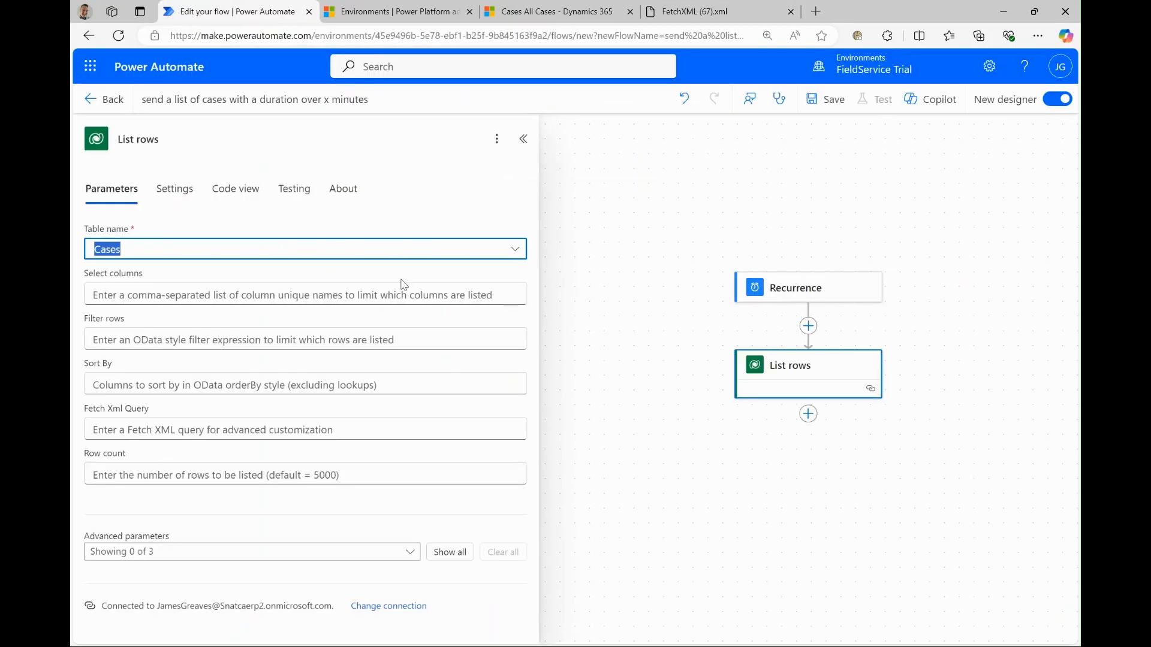
click(126, 428)
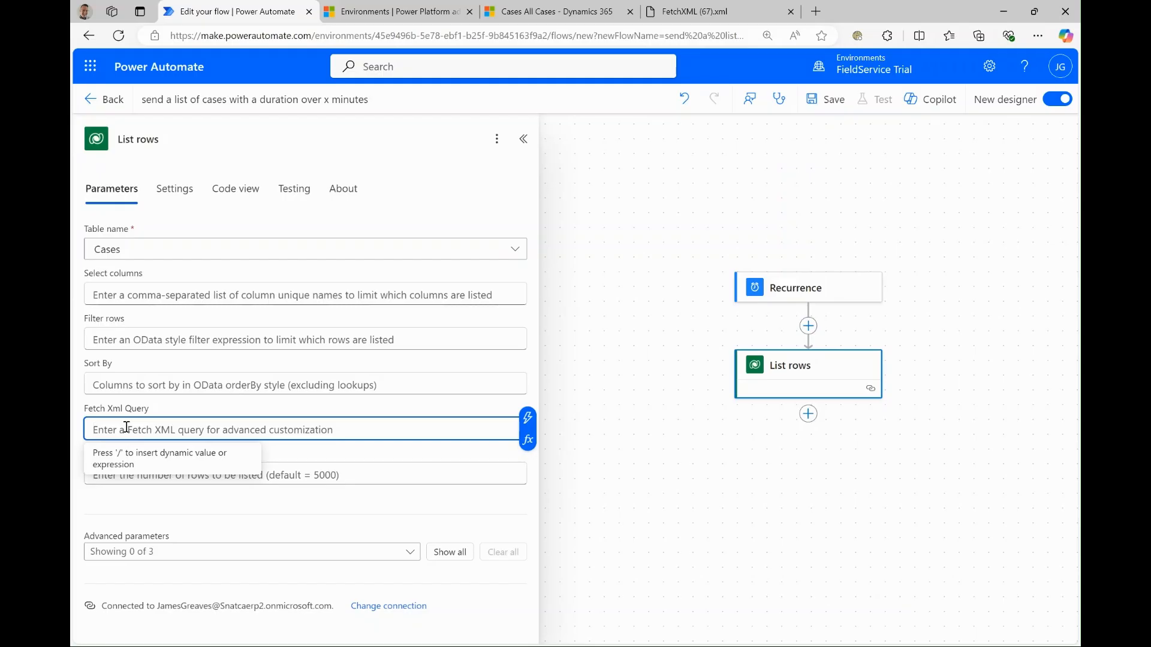
key(ctrl+v)
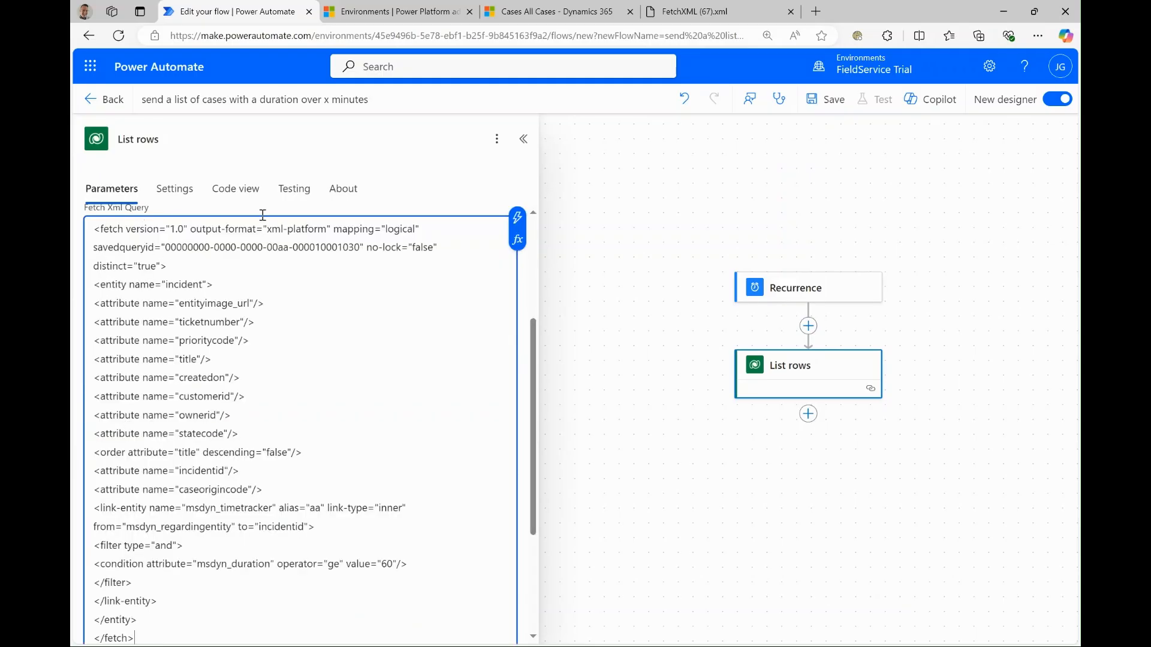
drag(532, 336, 538, 505)
click(697, 364)
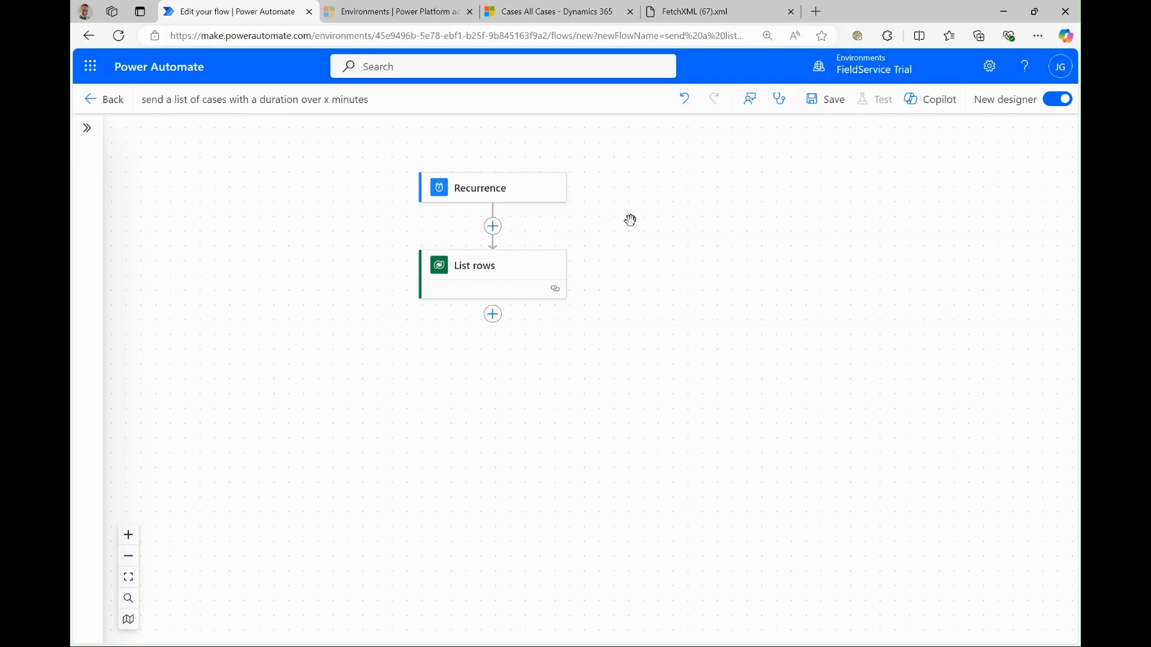
- Add a Create HTML table action from Data Operation after the List rows action
click(493, 314)
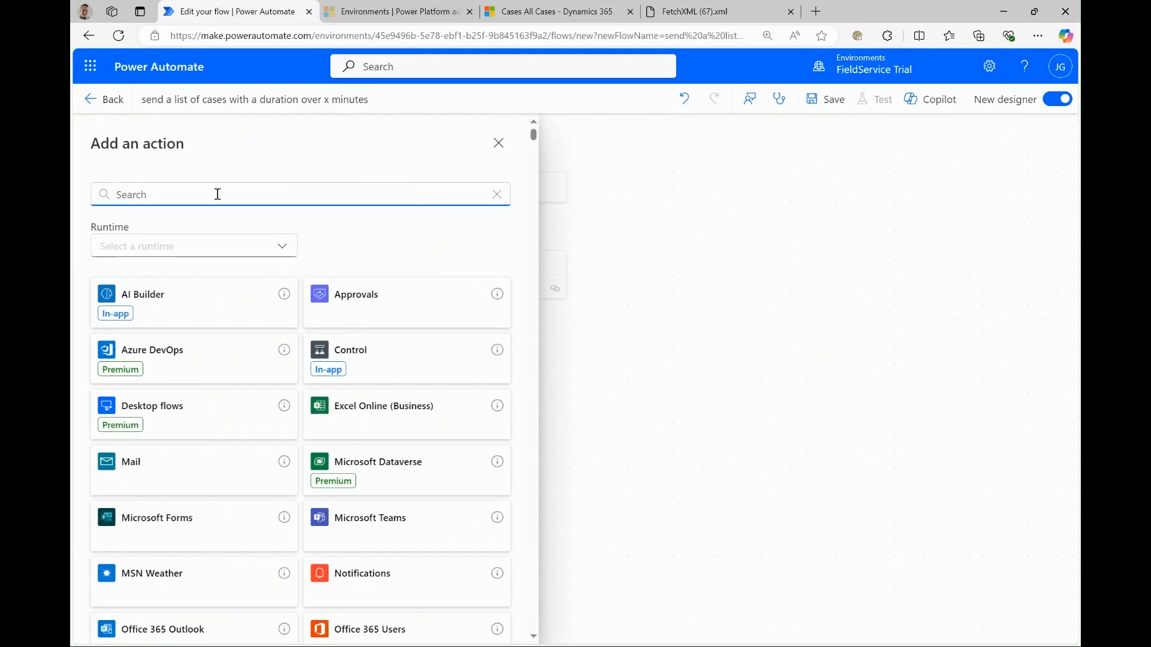
text(create )
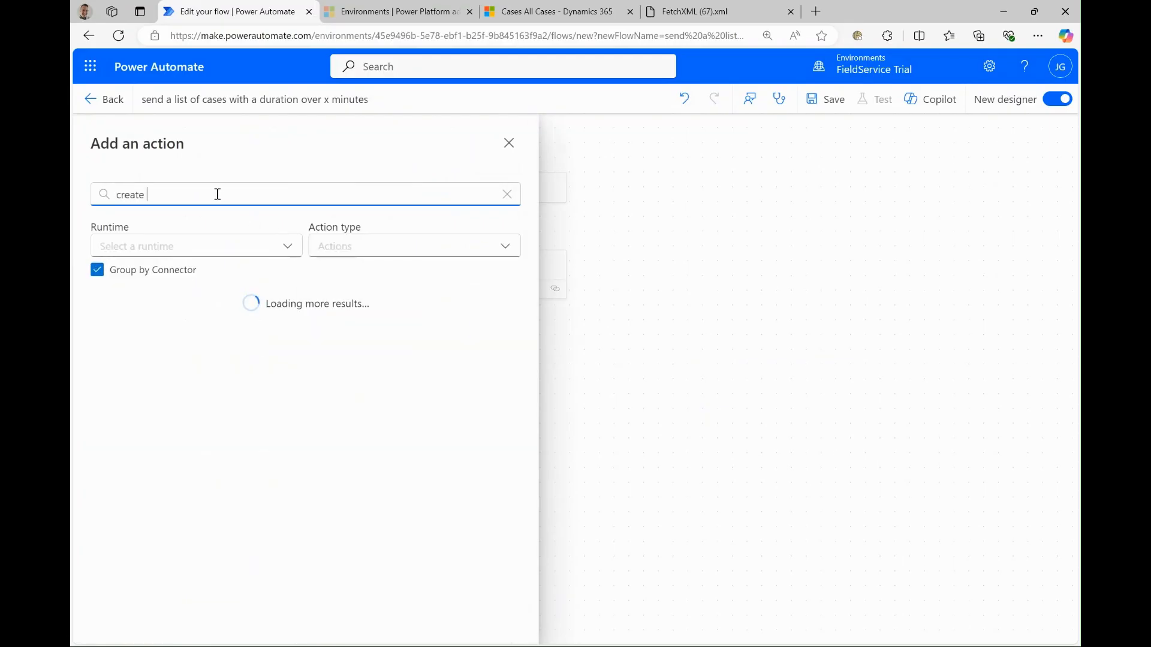
text(a html table)
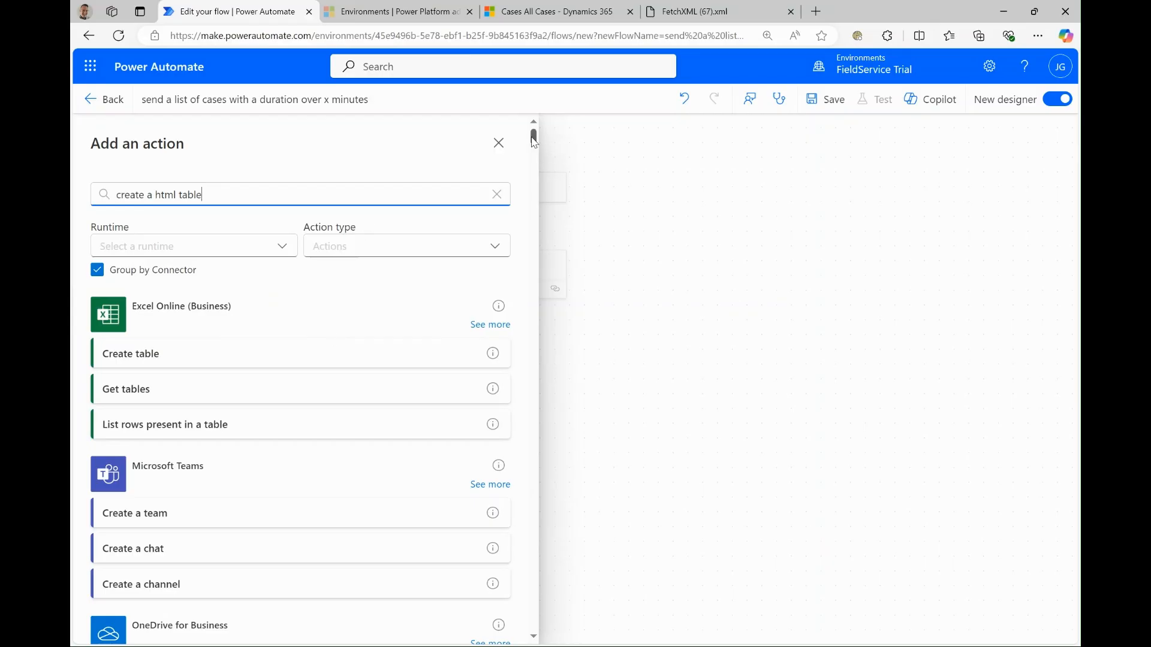
drag(533, 139, 533, 171)
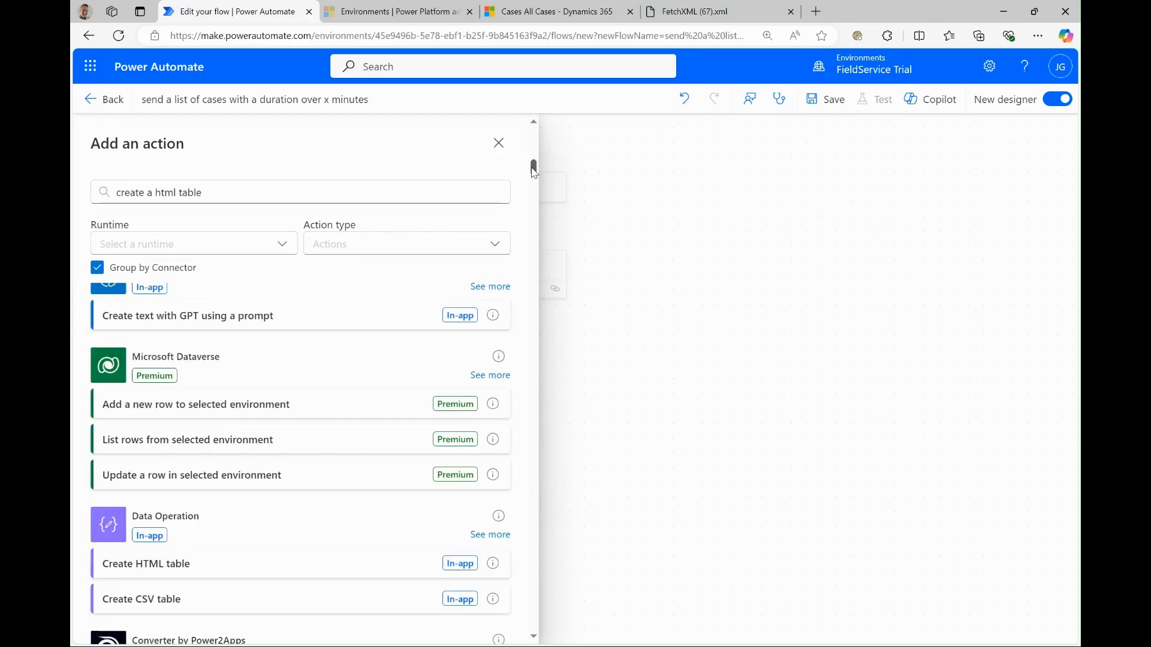
click(195, 569)
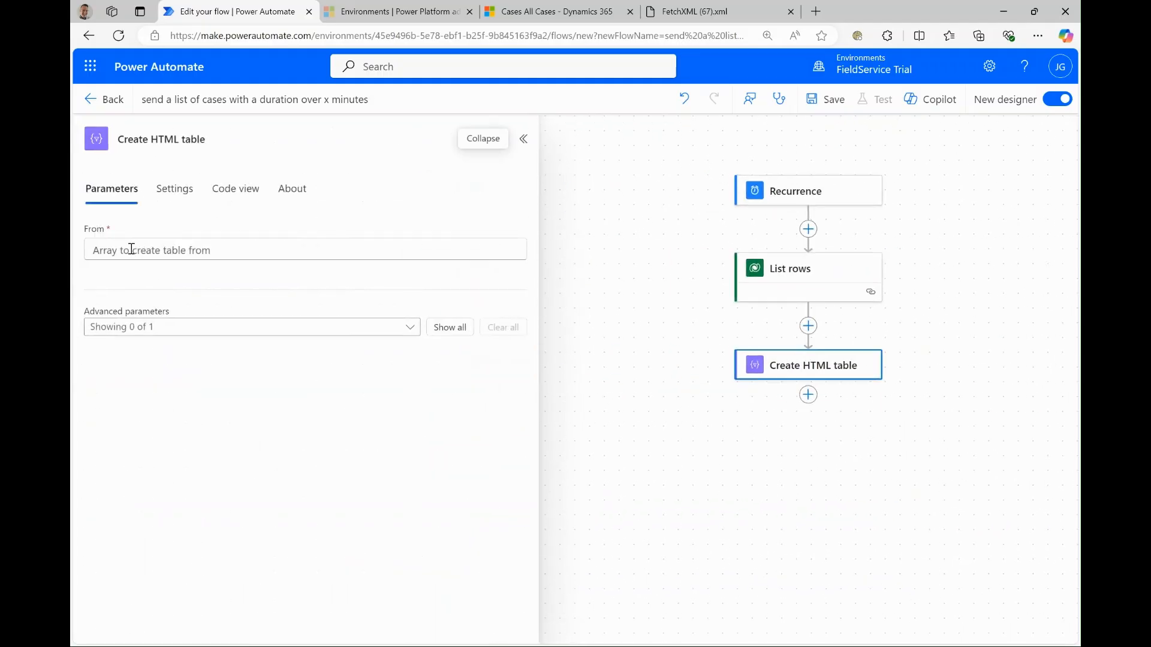
- Use the List rows body/value as the HTML table's source and set its Columns to Custom
click(131, 248)
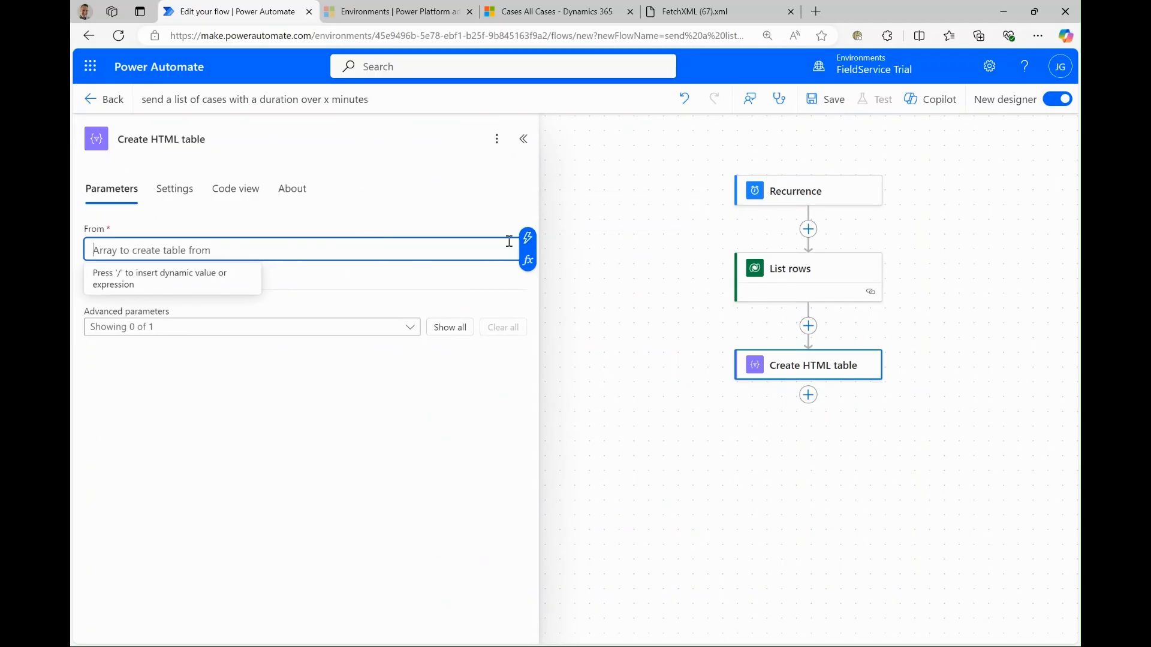
click(527, 239)
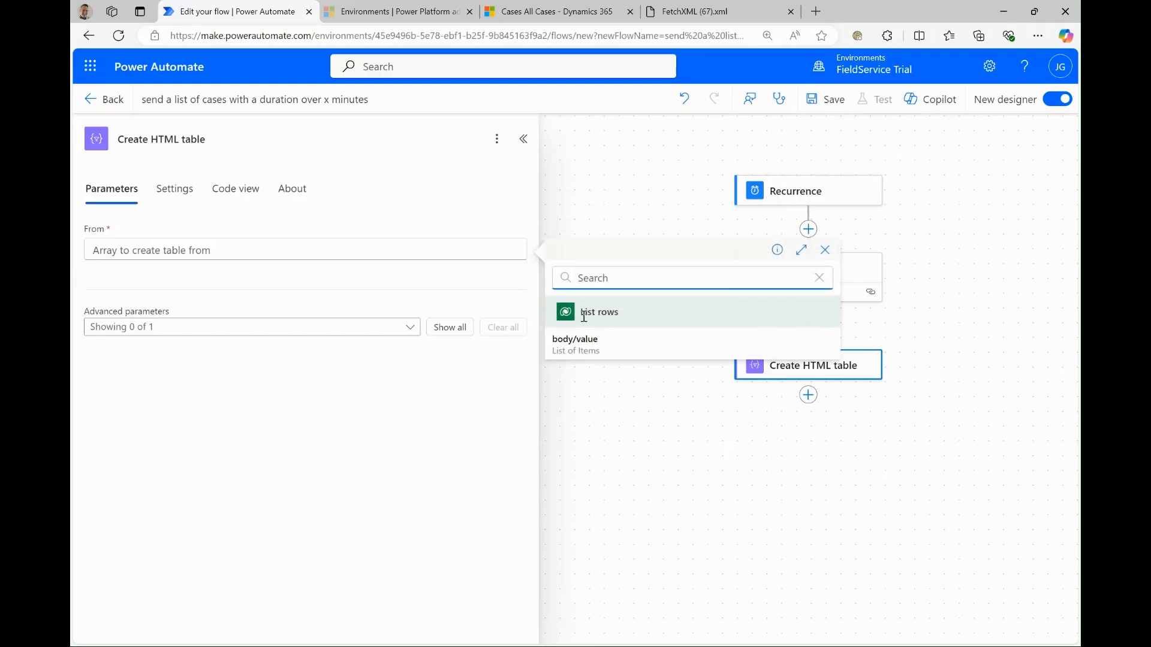
click(593, 353)
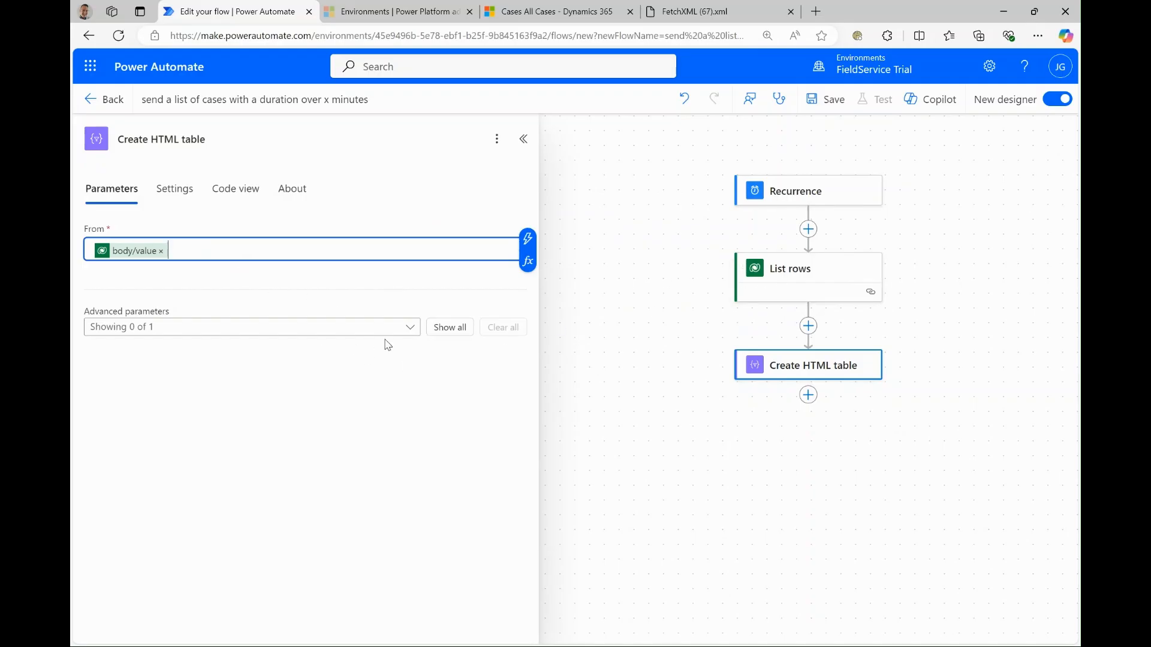
click(452, 333)
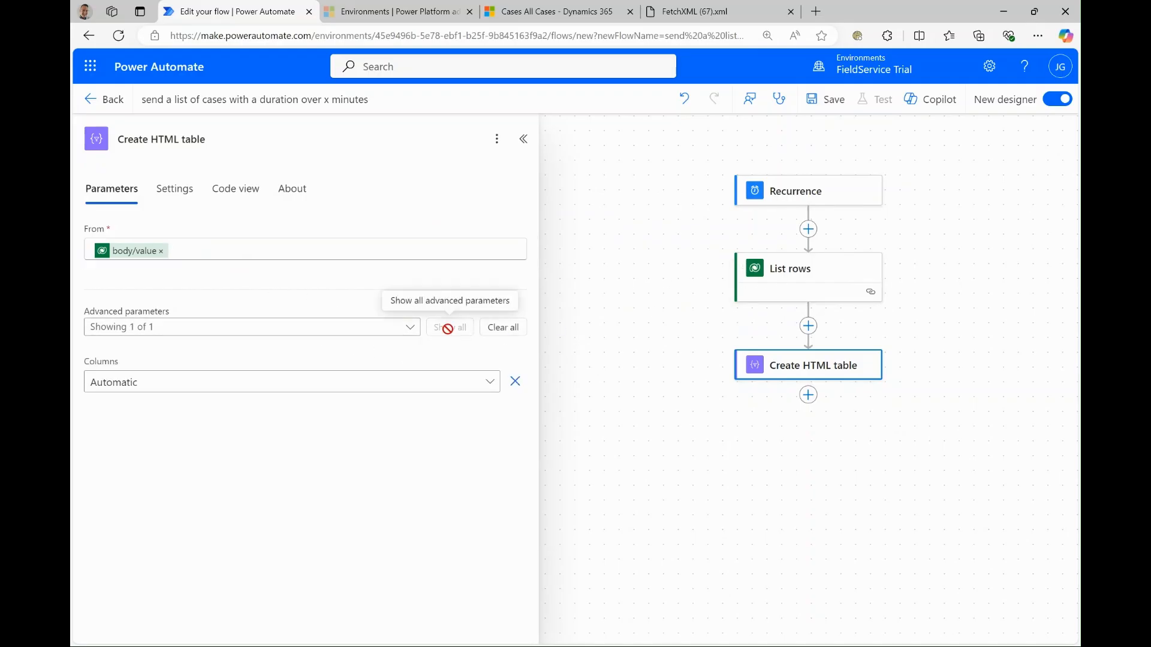
click(149, 386)
click(161, 442)
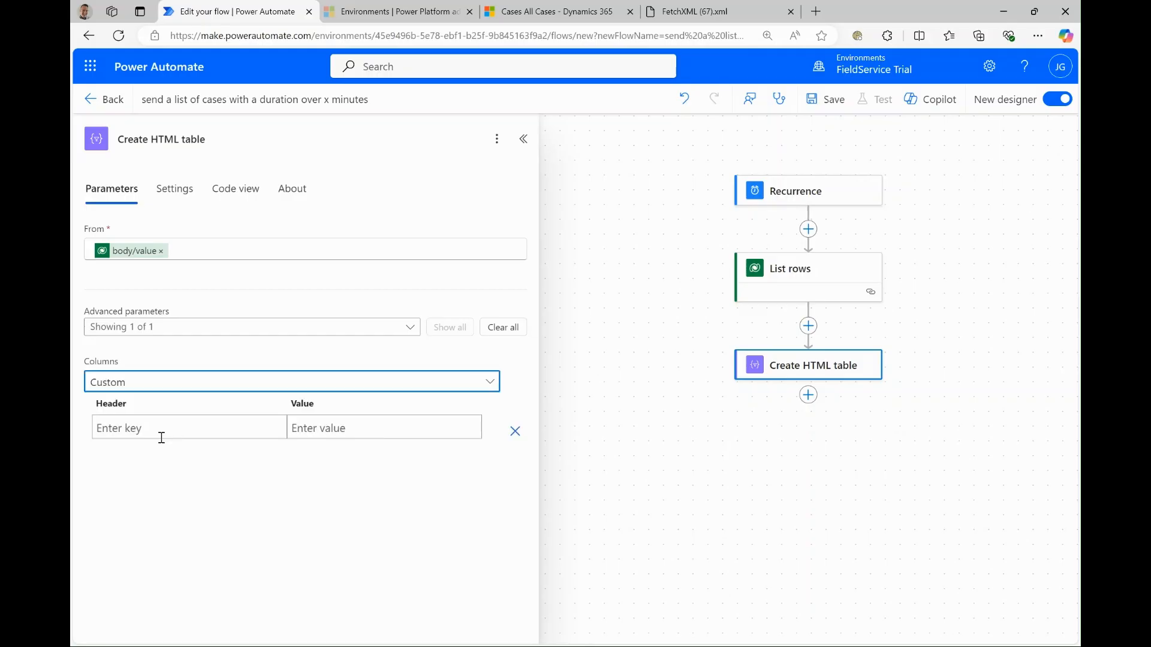
- Define a table column with the header "case" and the dynamic value Case Title
click(143, 429)
text(case)
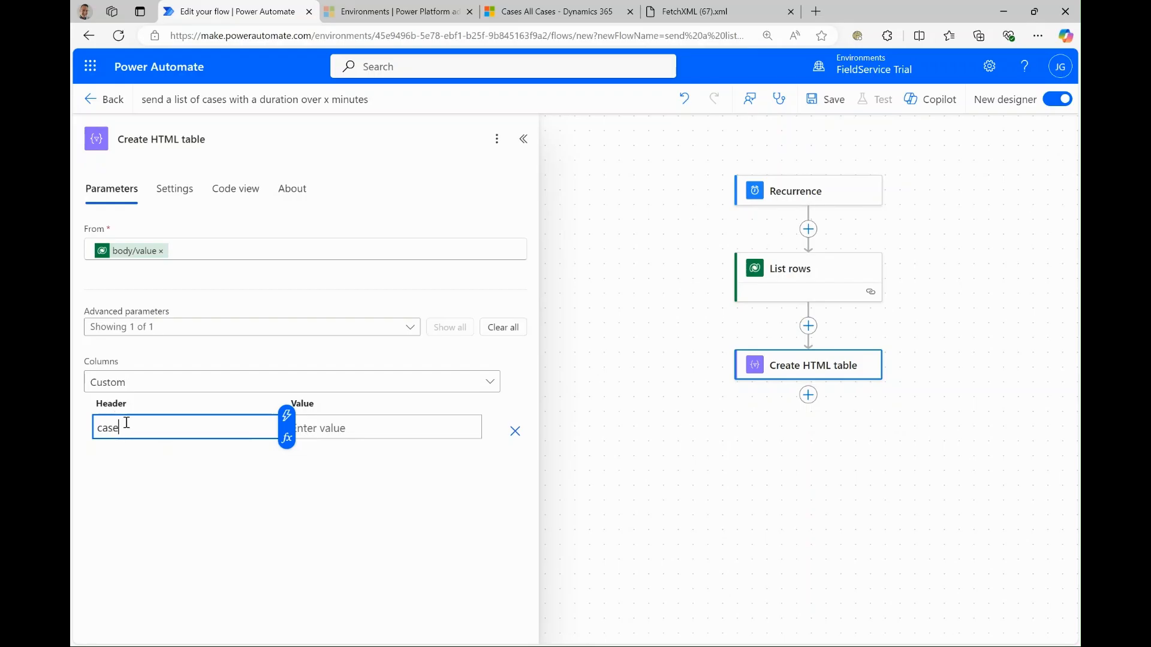
click(343, 426)
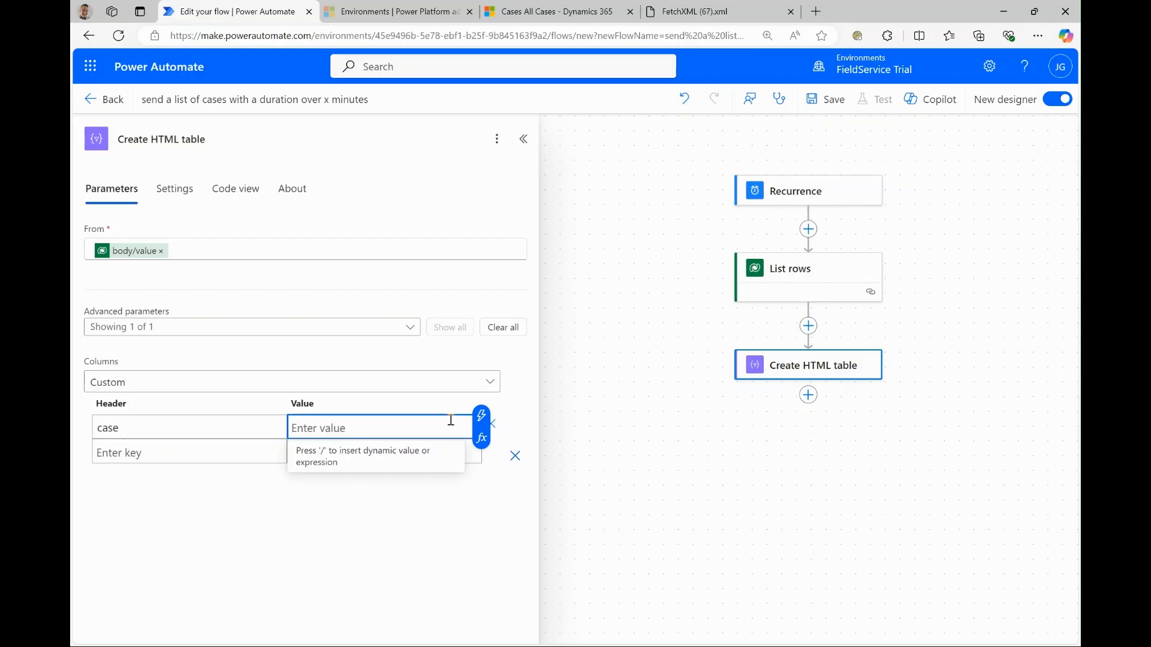
click(483, 416)
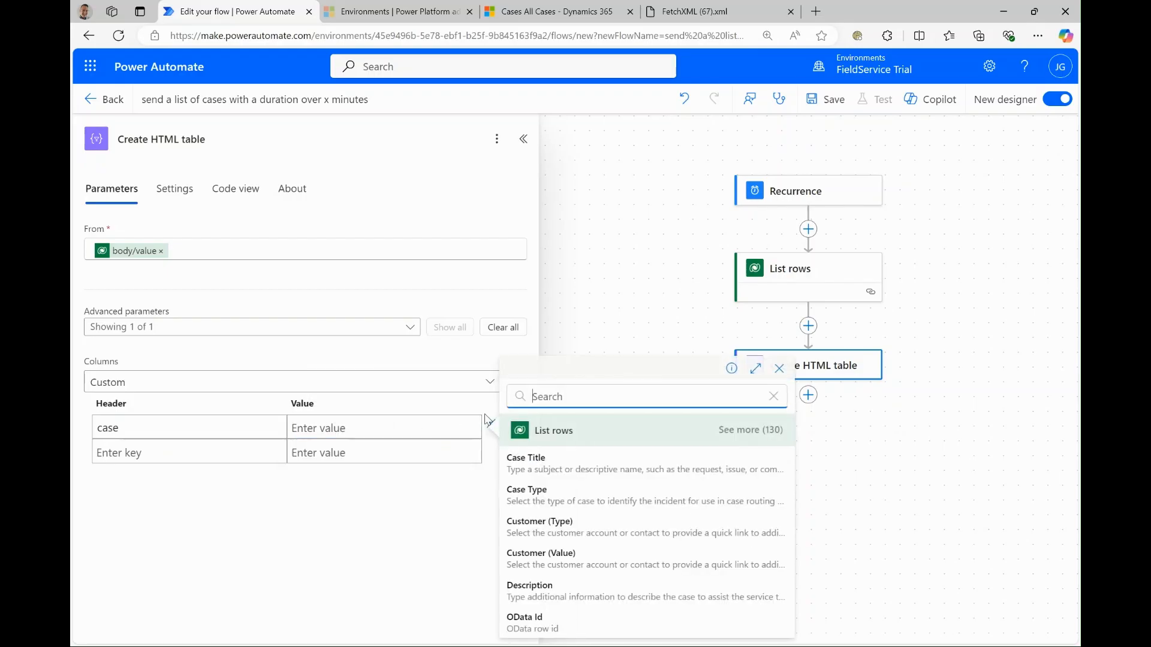
click(544, 465)
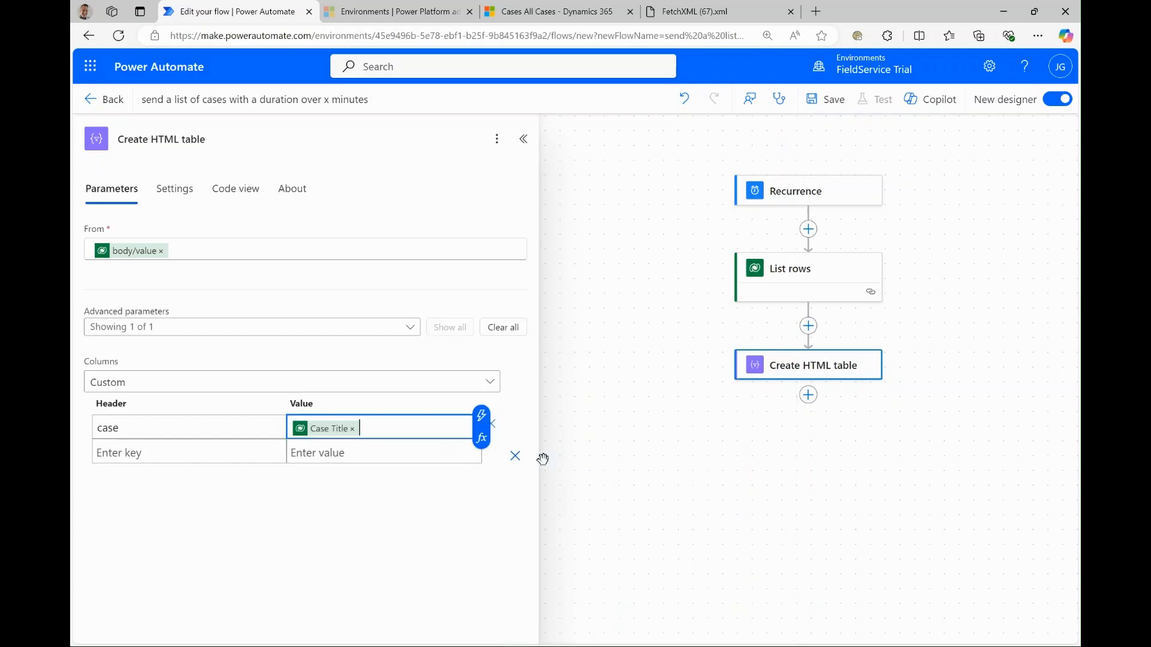
- Define a second table column with the header "Date Created" and the dynamic value Created On
click(168, 453)
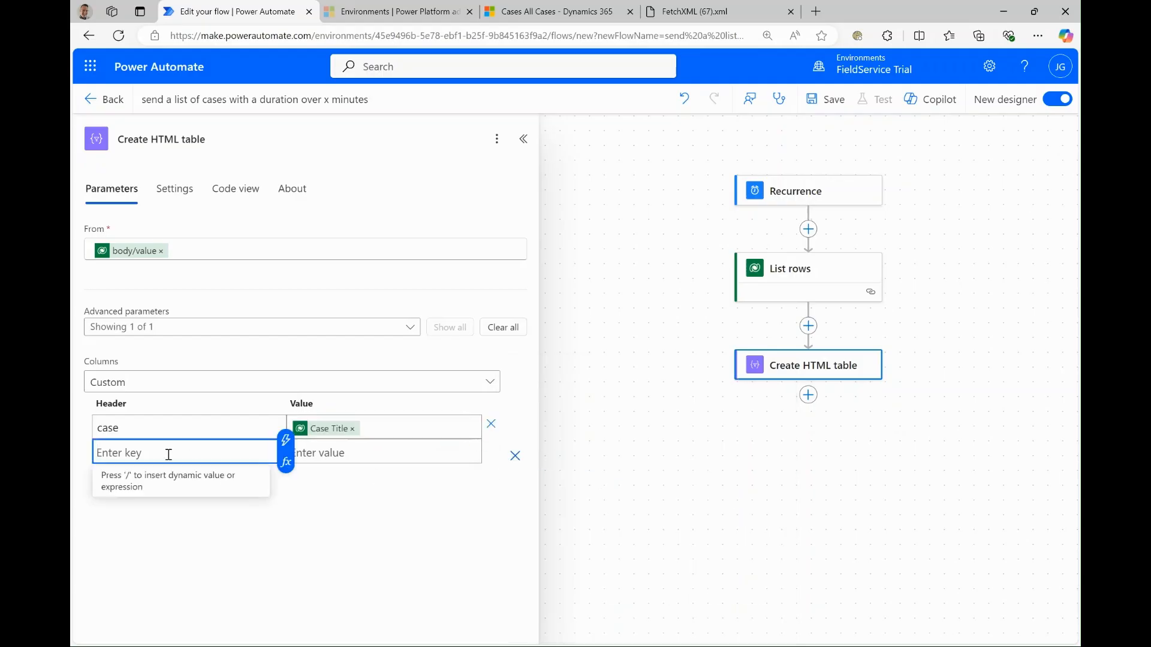
text(Date )
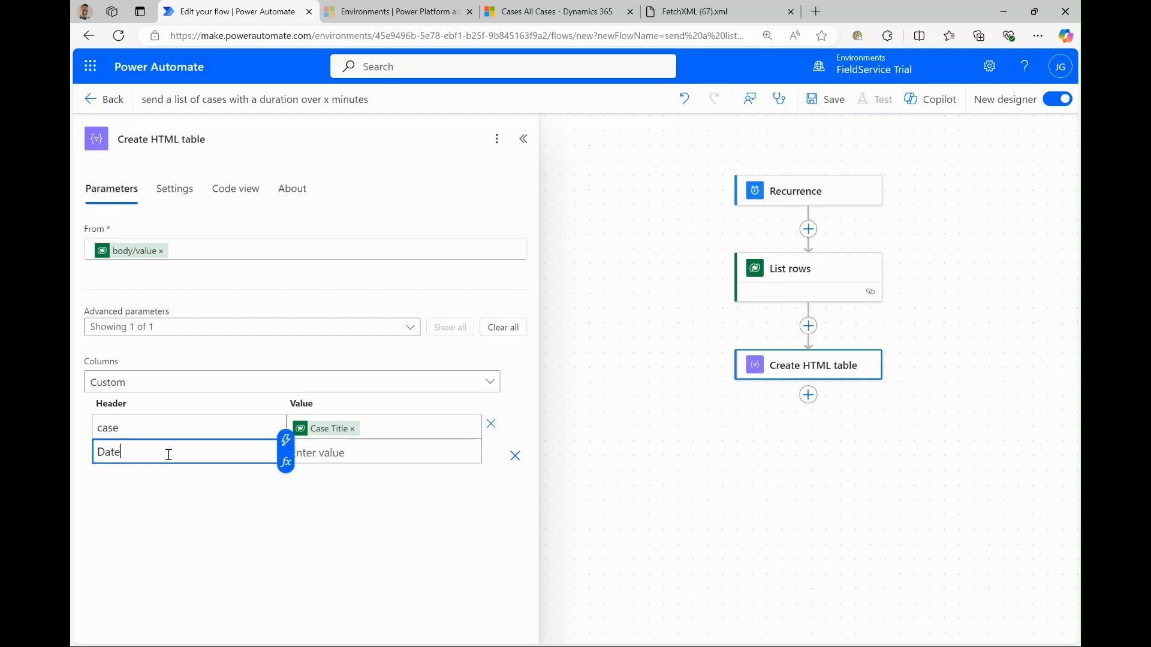
text(Creates)
key(BackSpace)
text(d)
click(330, 445)
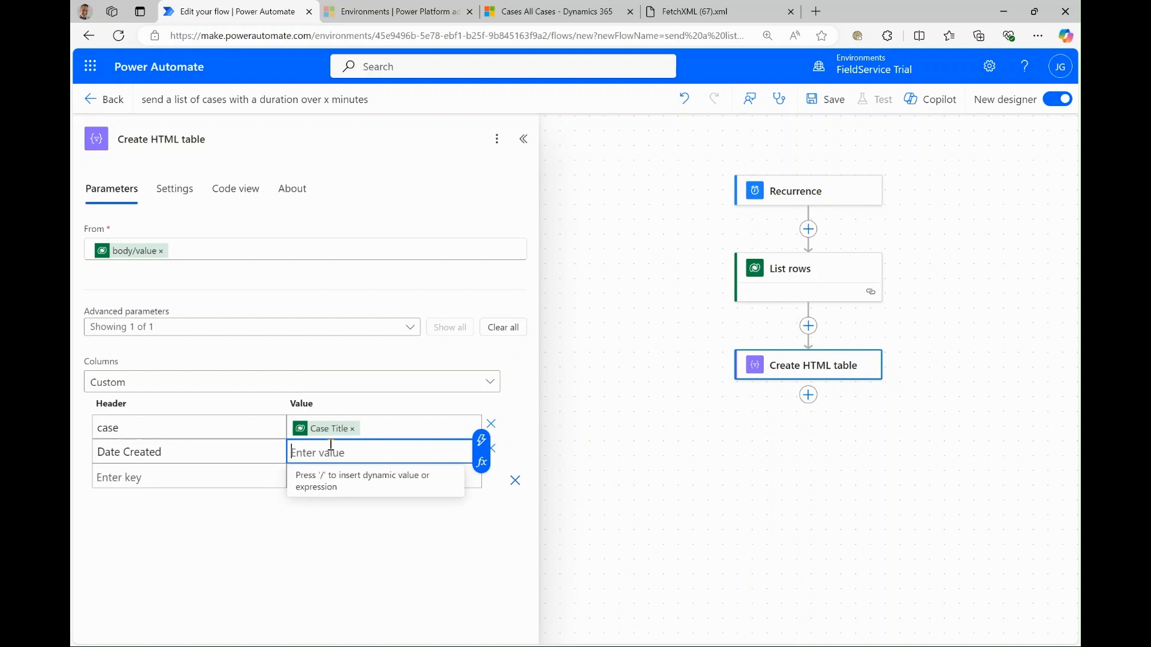
click(481, 443)
text(cre)
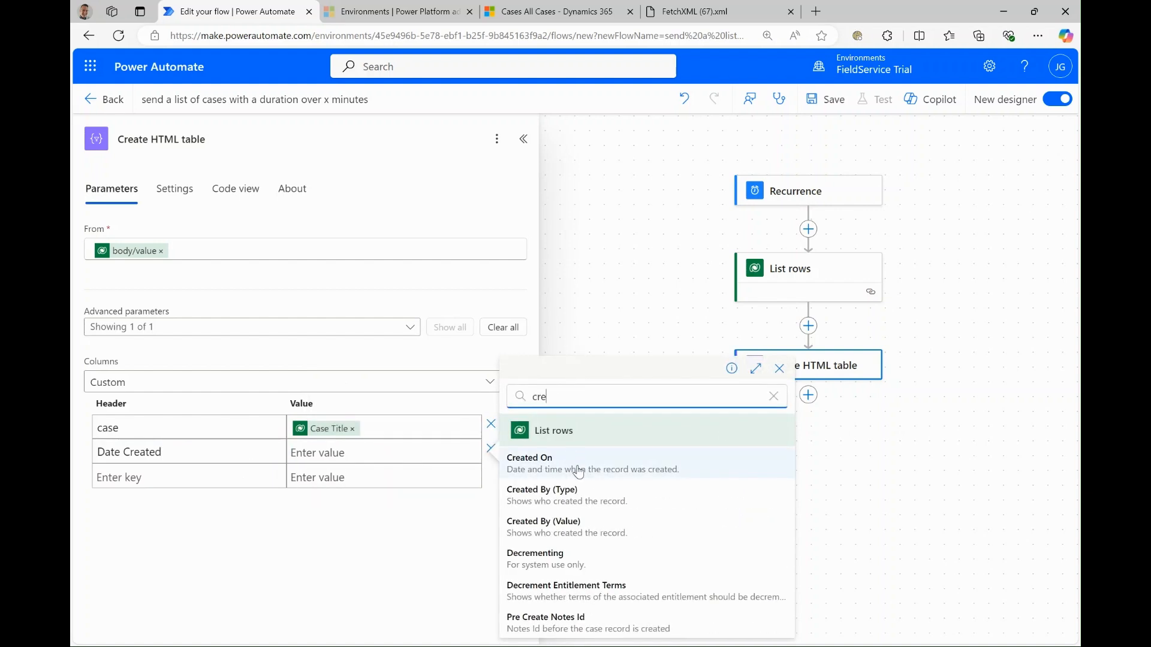
click(577, 471)
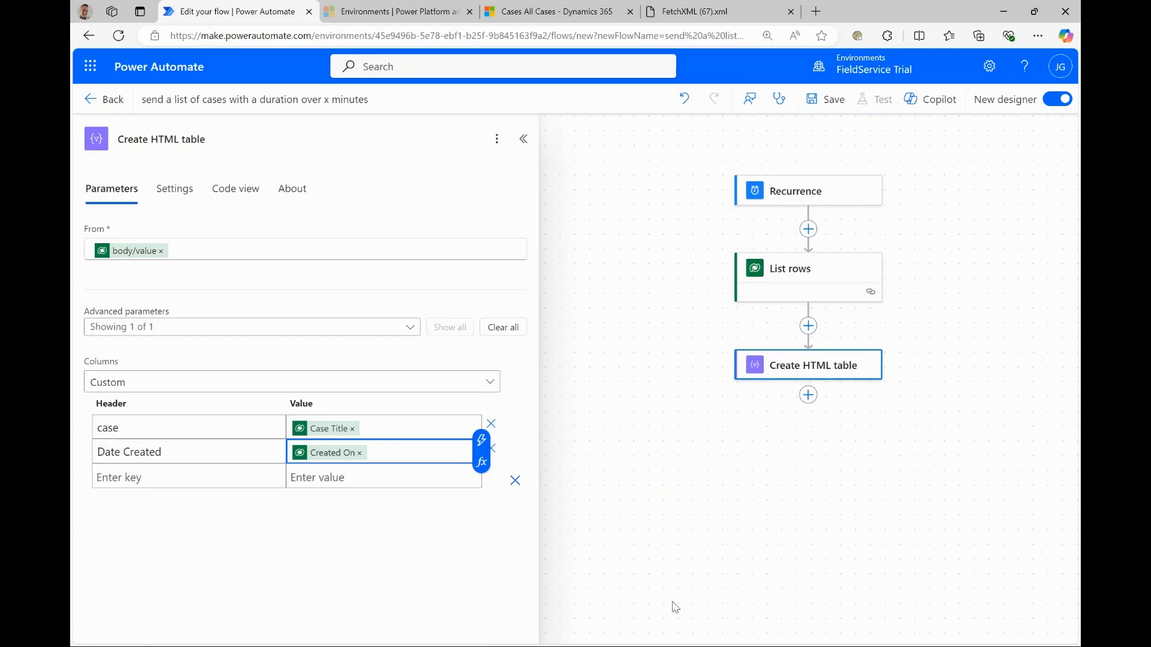
- Add the Office 365 Outlook action Send an email (V2) after the Create HTML table action
click(809, 396)
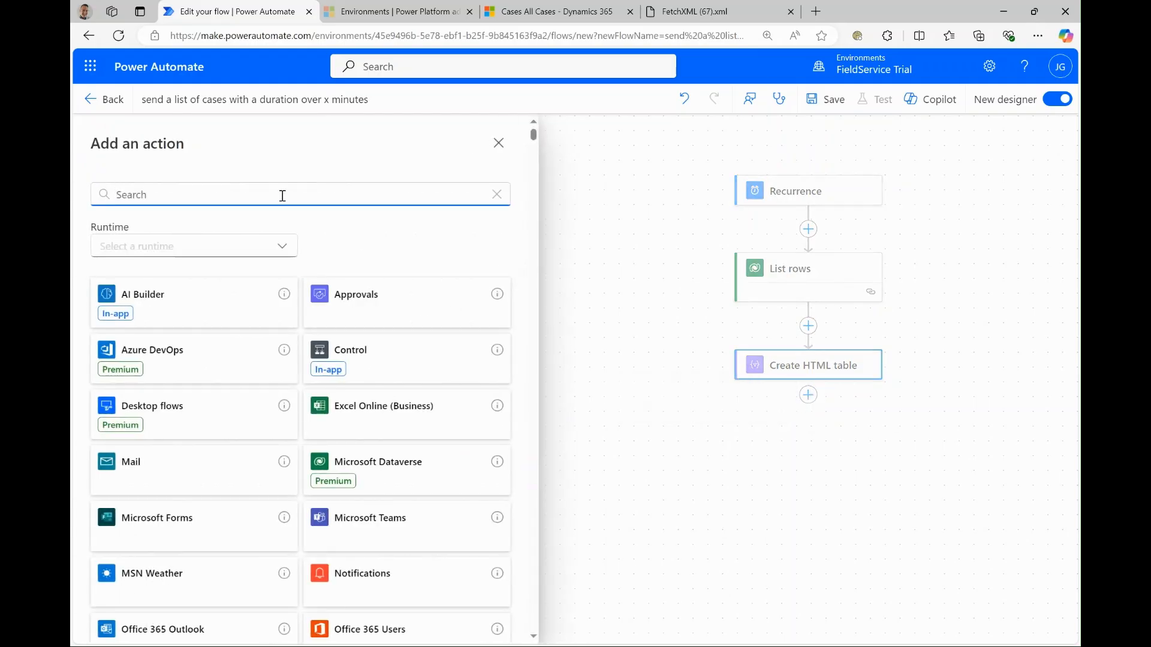
text(send a)
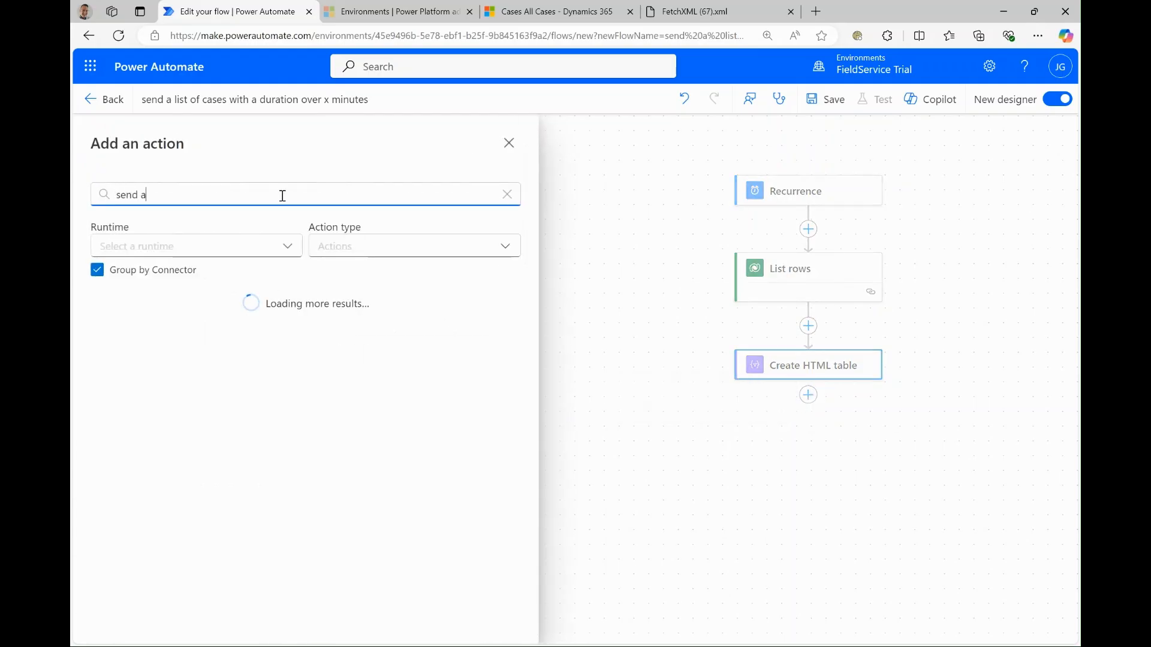
text(n email)
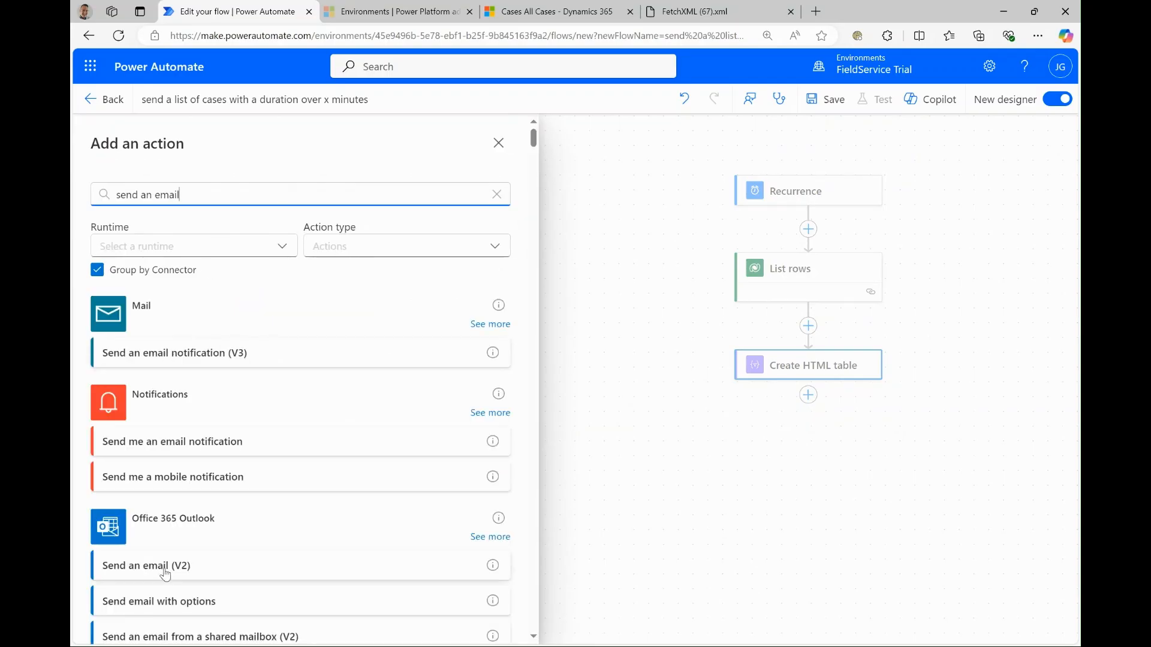
click(168, 567)
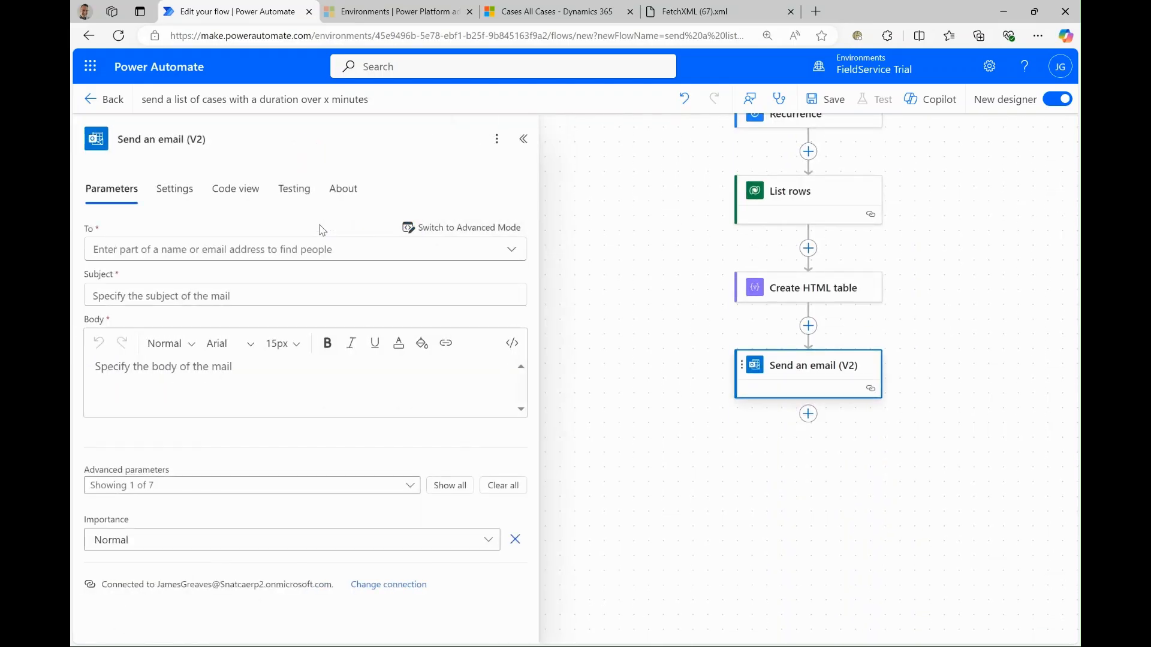
- Enter the recipient's e-mail address in the To field of the email action
click(149, 249)
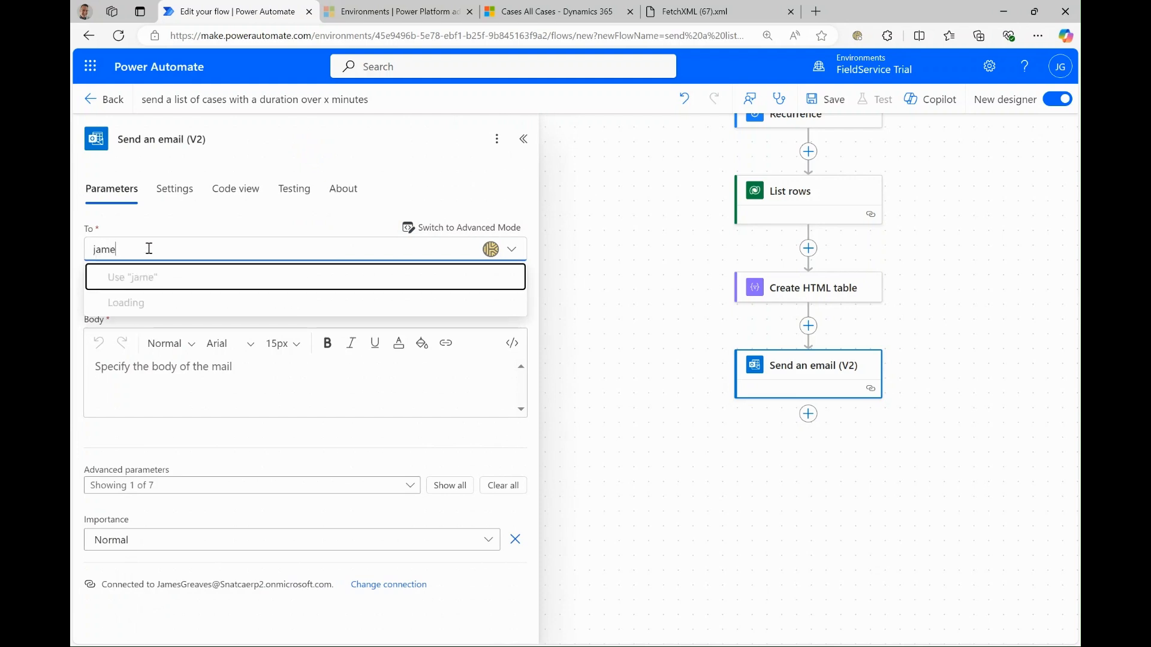
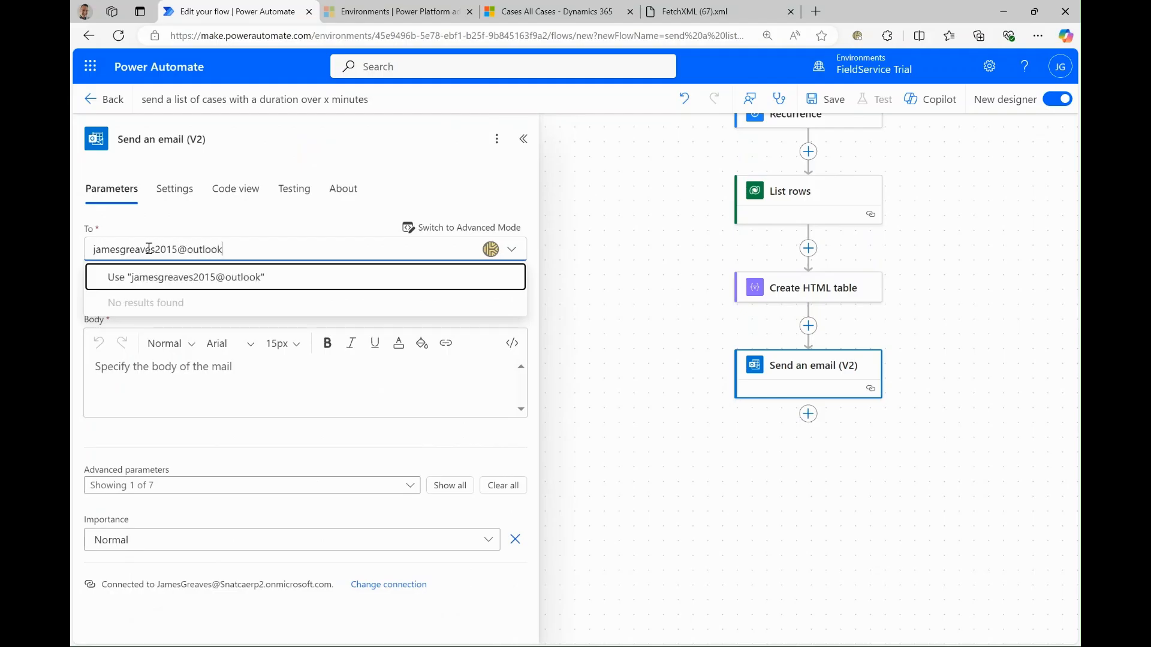
- Write the email body "These case went over a duration of x minutes" and insert the HTML table's Output on a new line below
click(144, 381)
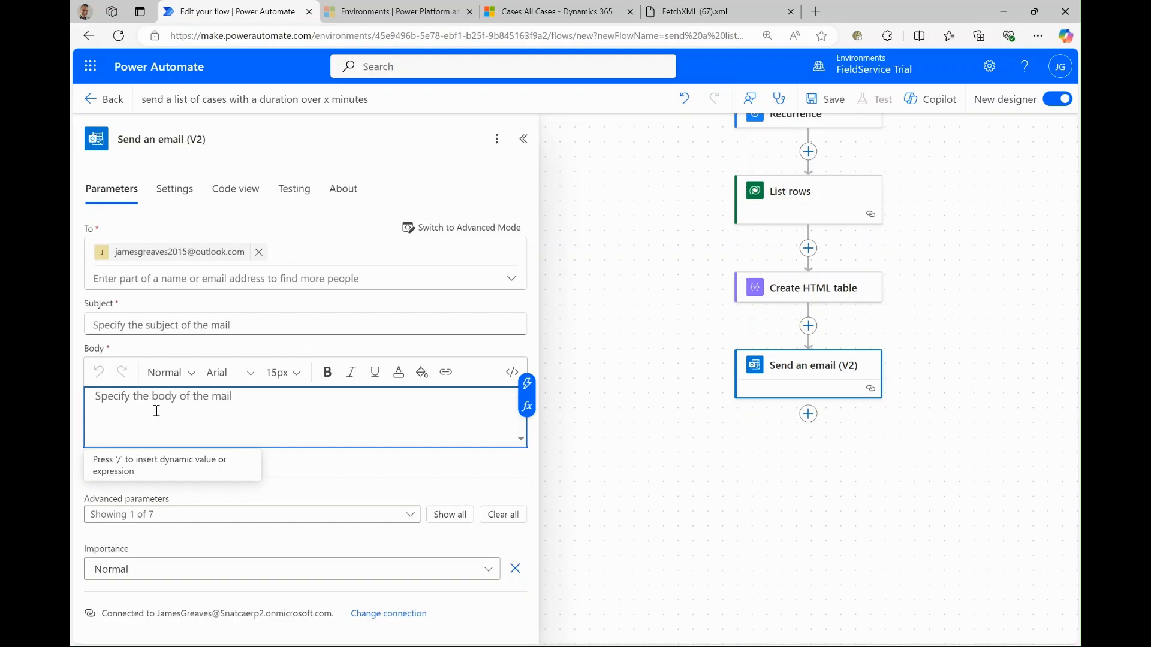
text(These case )
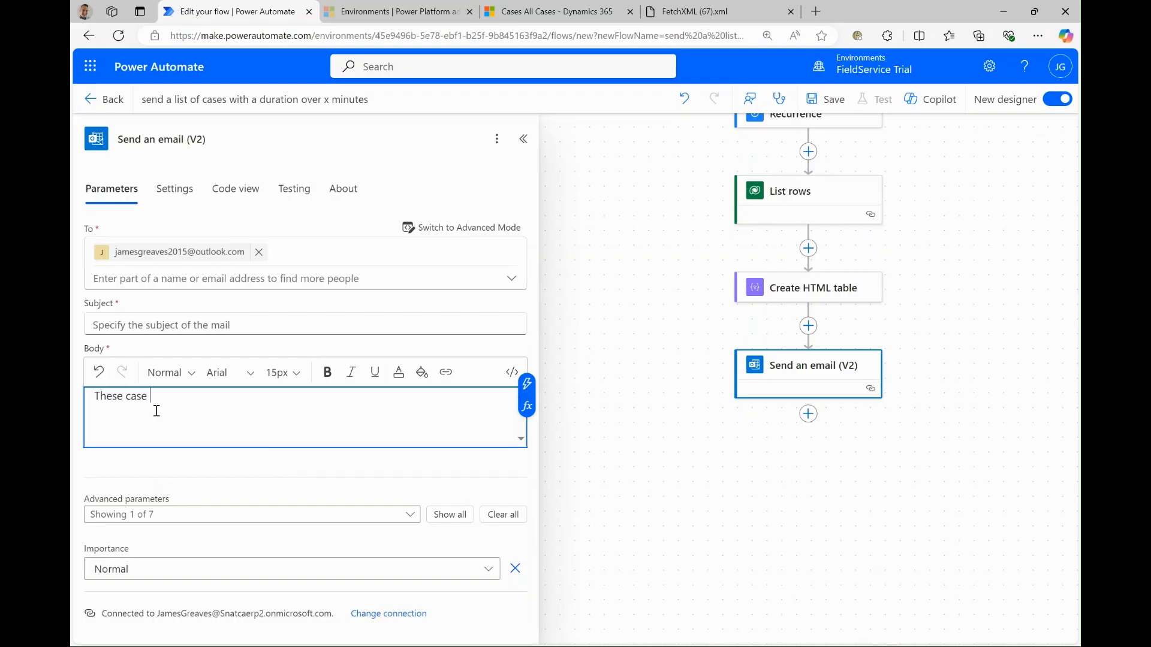
text(went over a duration of x minute)
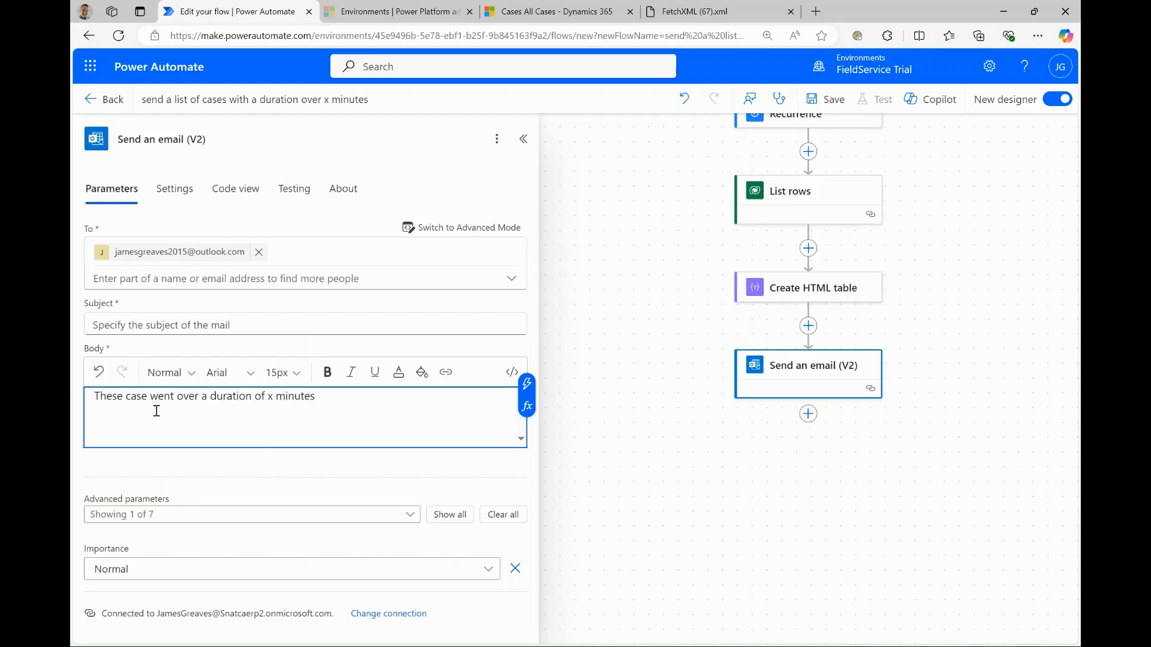
text(s)
key(Return)
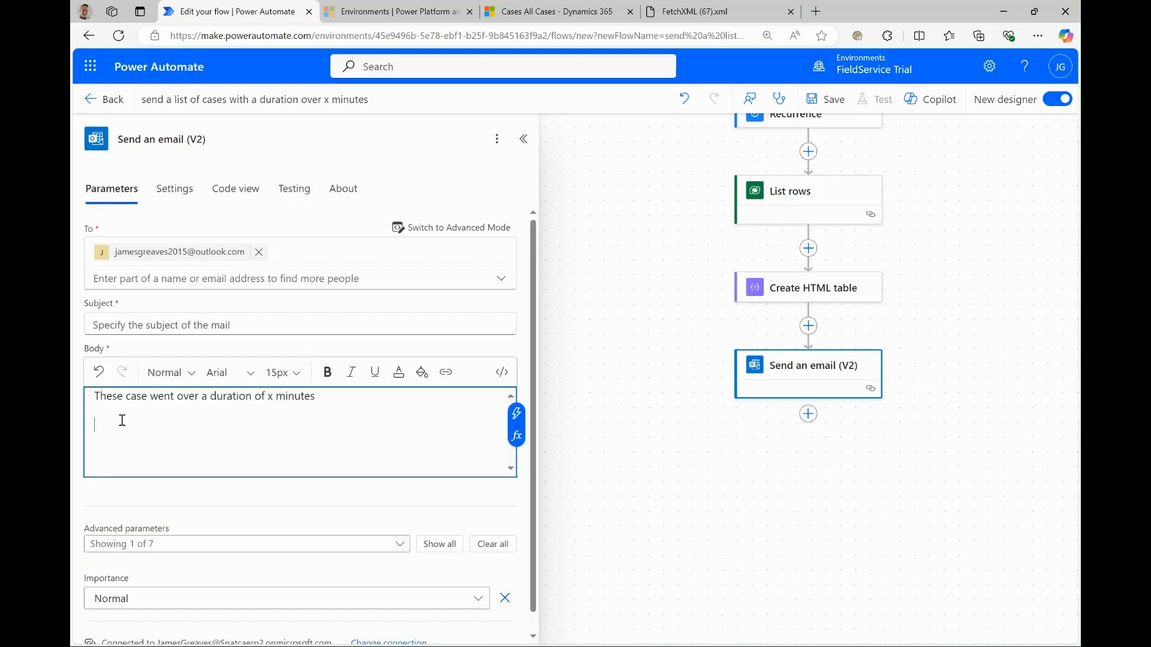
click(516, 418)
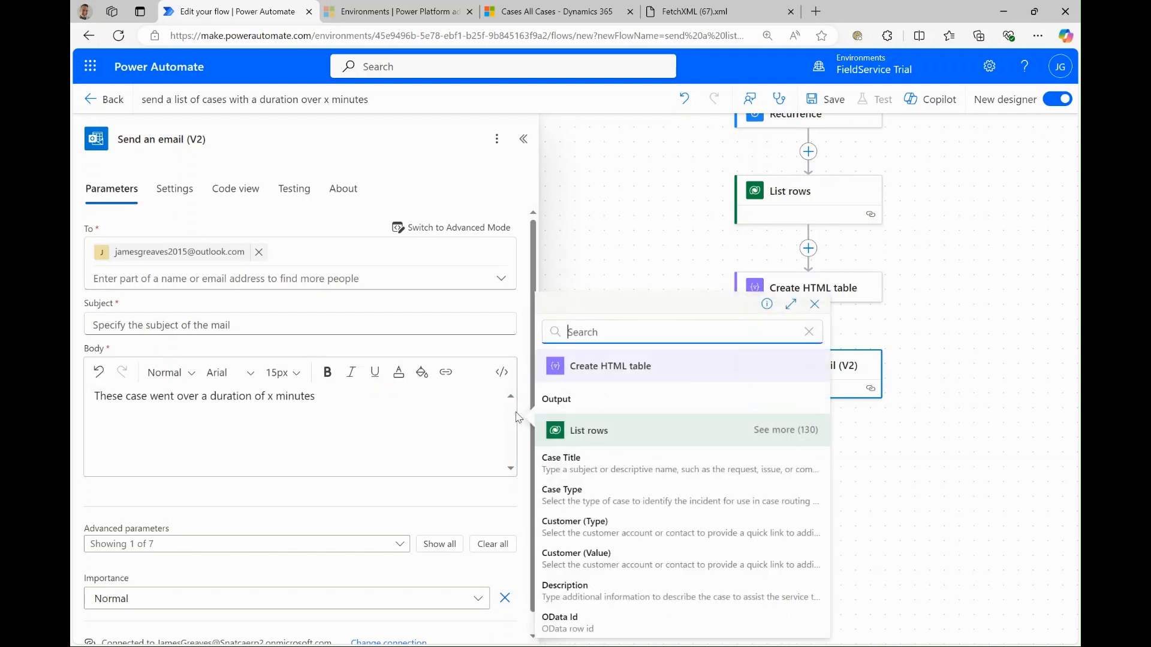
click(579, 401)
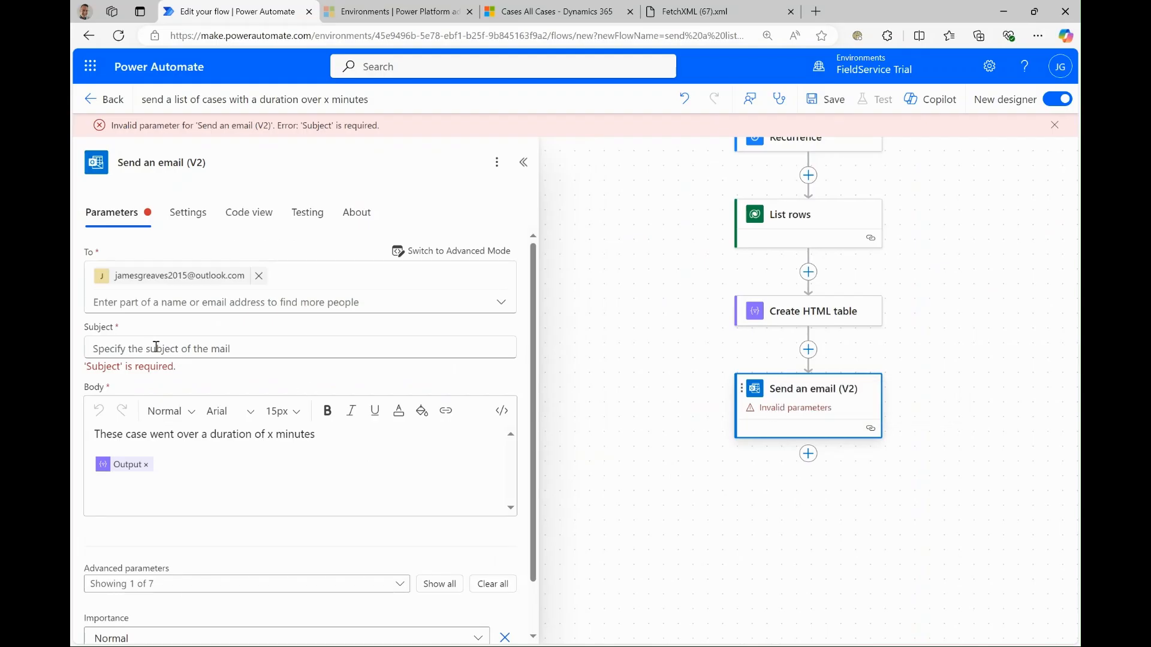
- Set the email subject to "Time Trackers" and save the flow
click(155, 347)
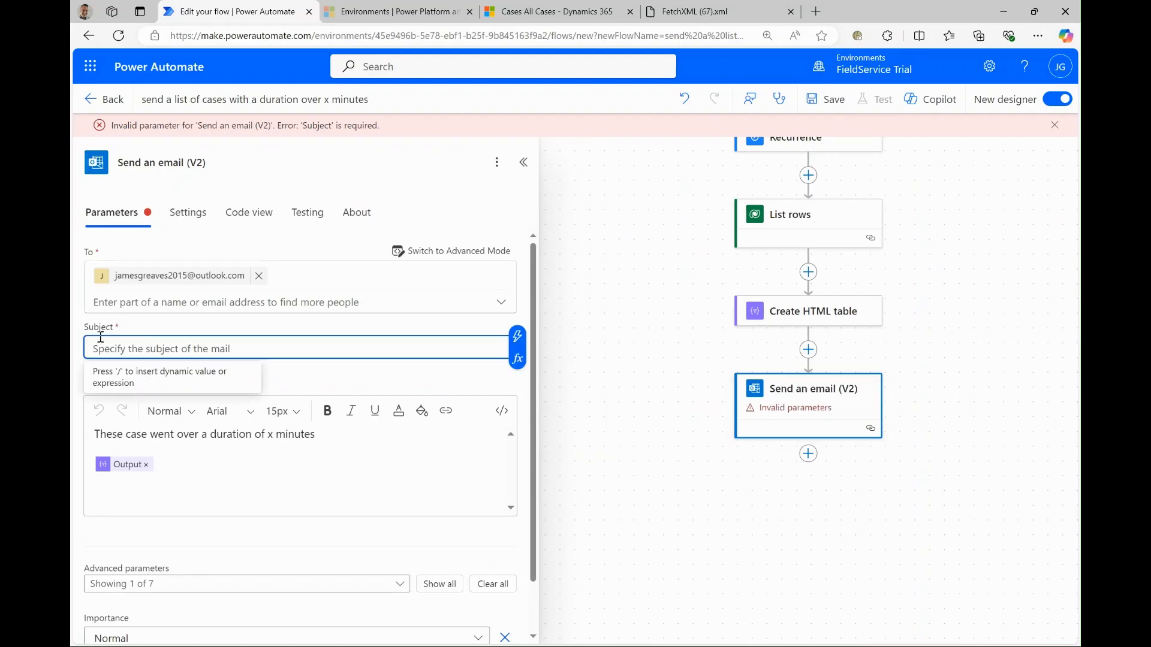
text(Time )
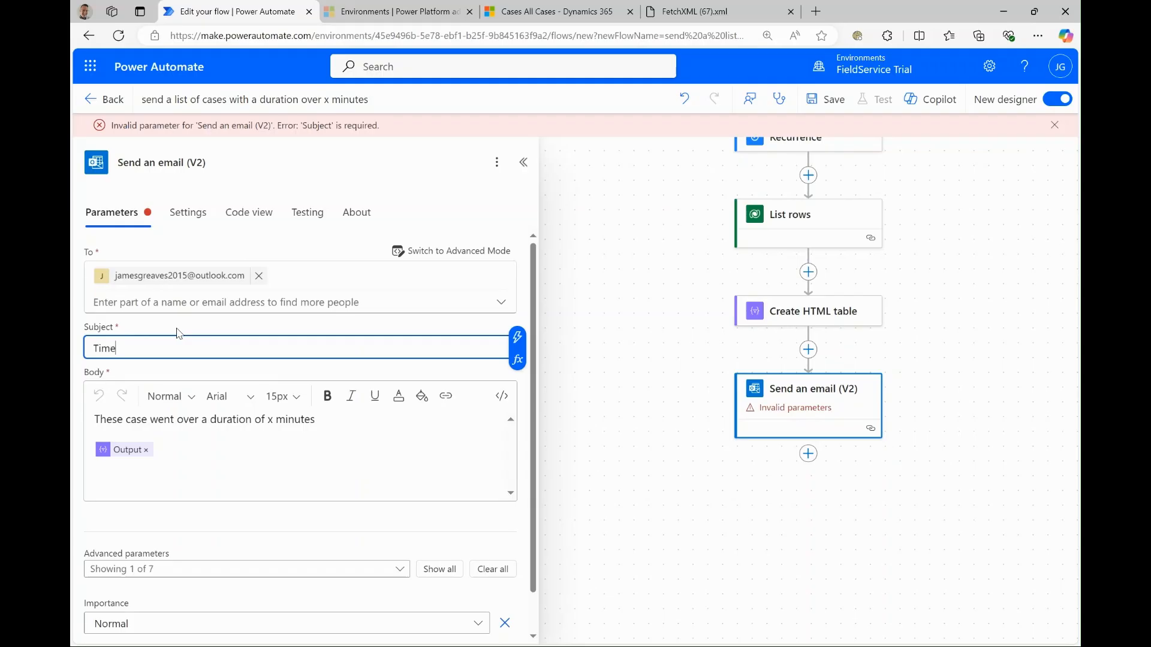
text(Trackers)
click(833, 100)
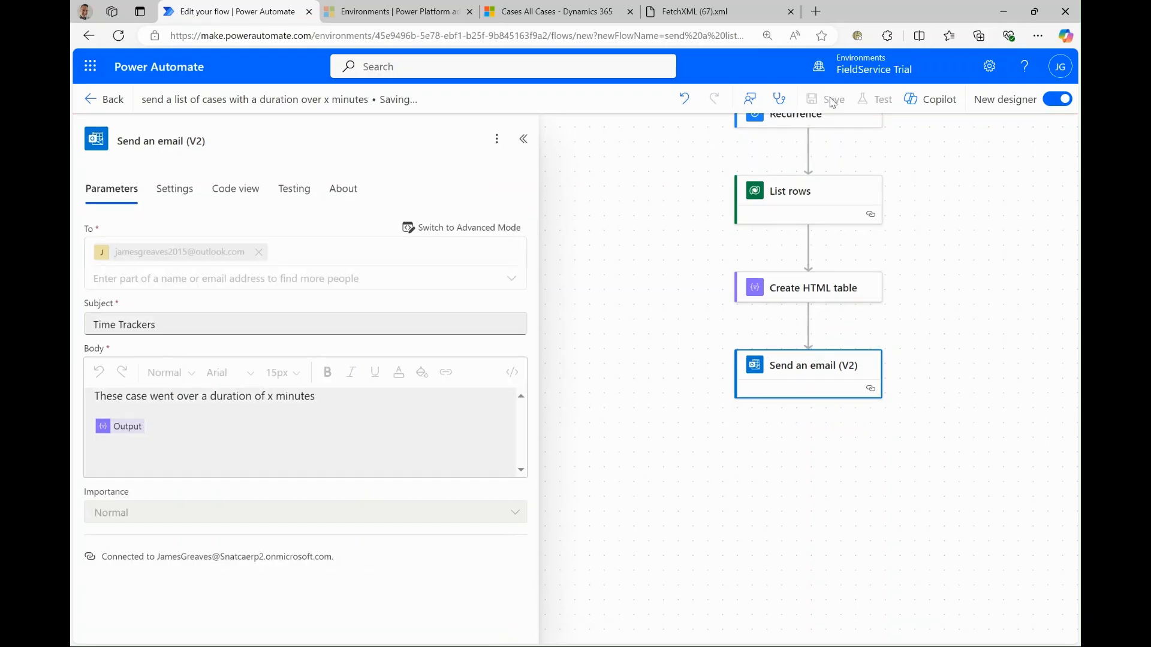